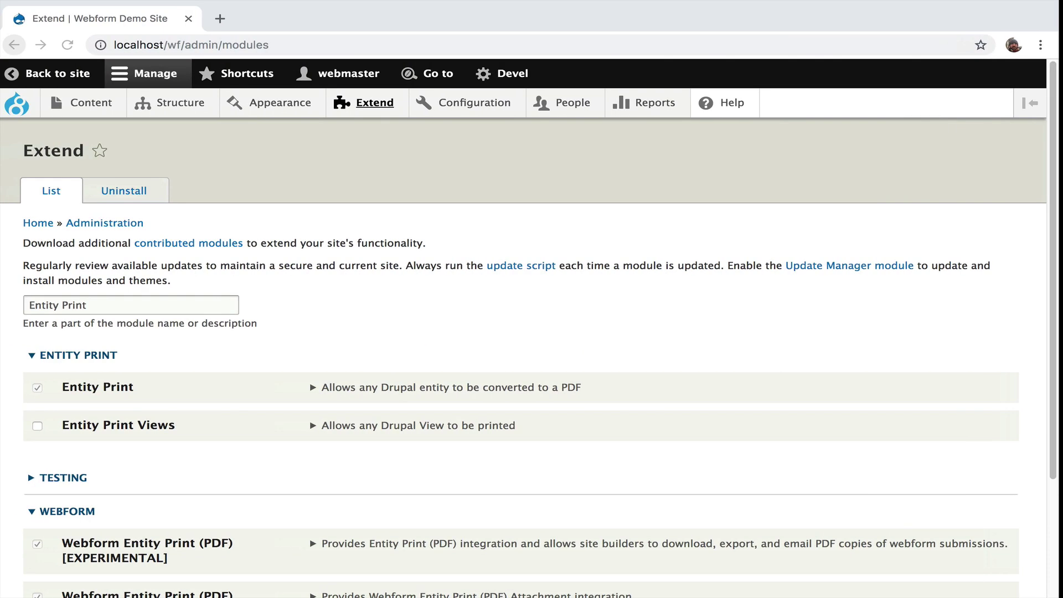
pyautogui.scroll(-5, 619, 208)
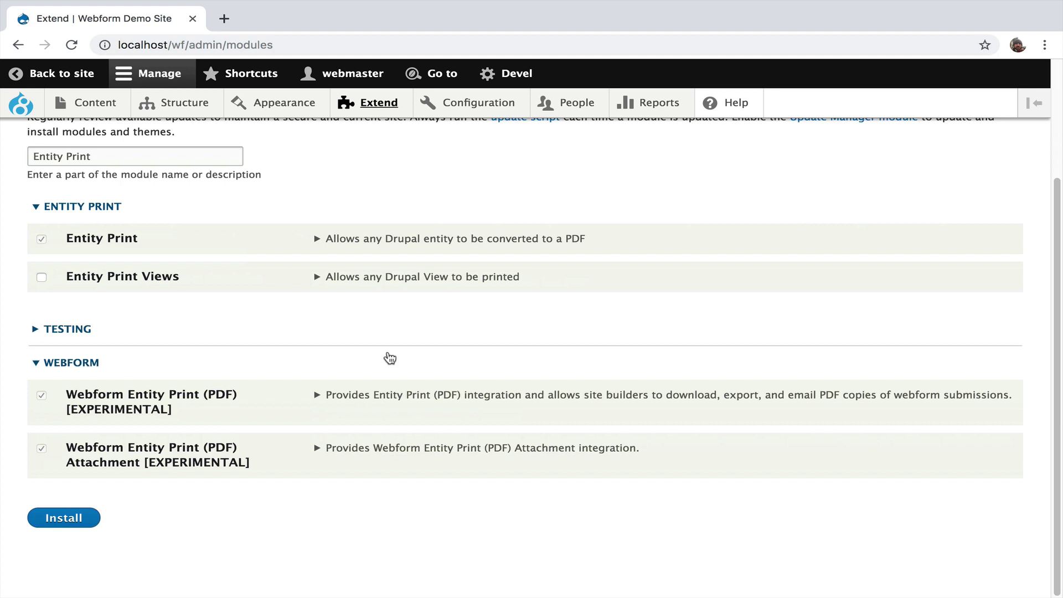
pyautogui.scroll(3, 390, 359)
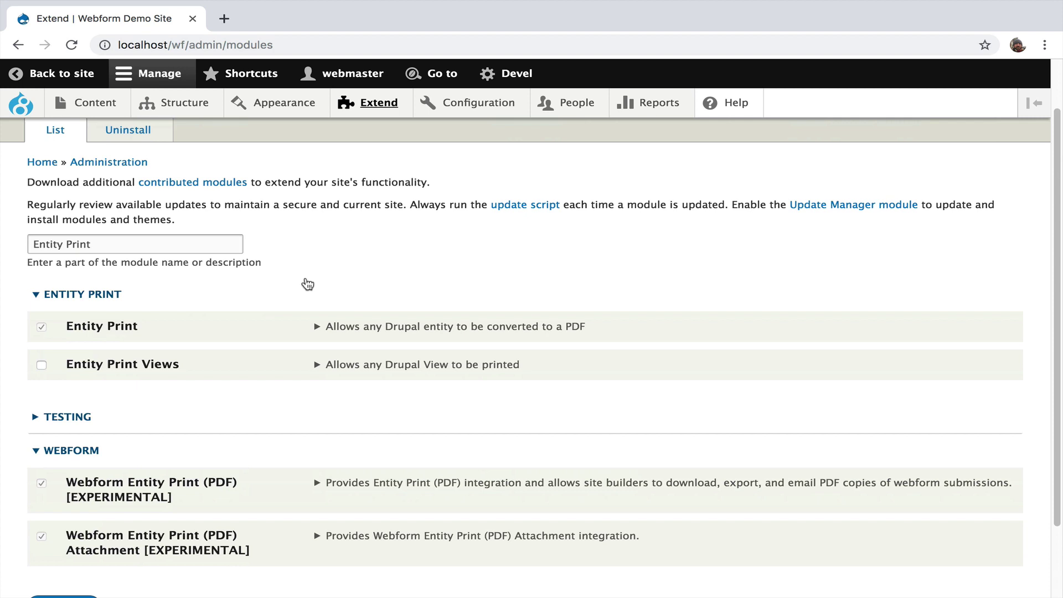
# - Open Contact submission #2 from the Contact form's results in the Webforms list
pyautogui.moveTo(193, 114)
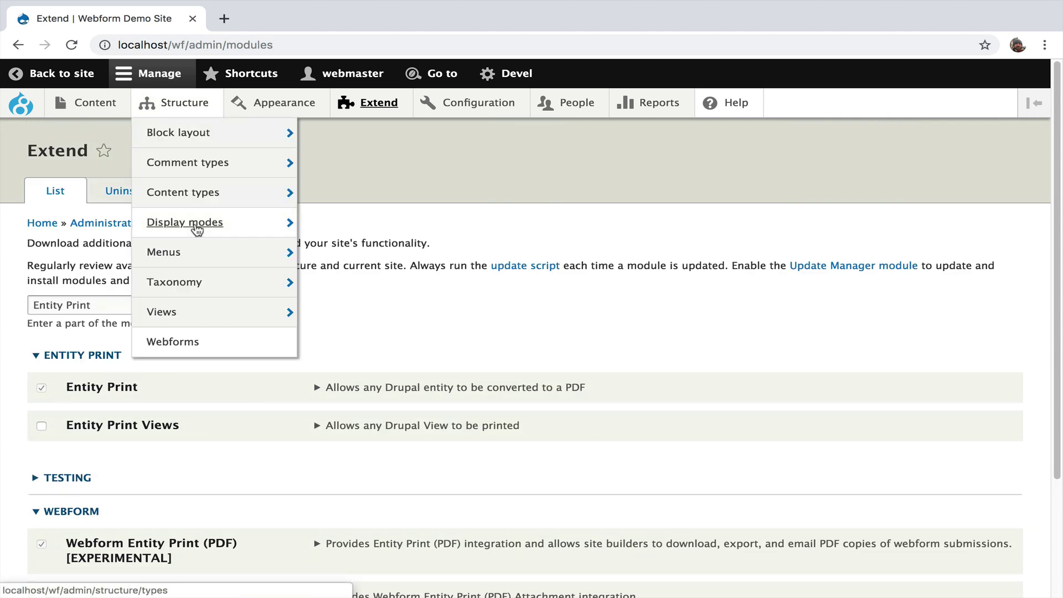
pyautogui.click(182, 349)
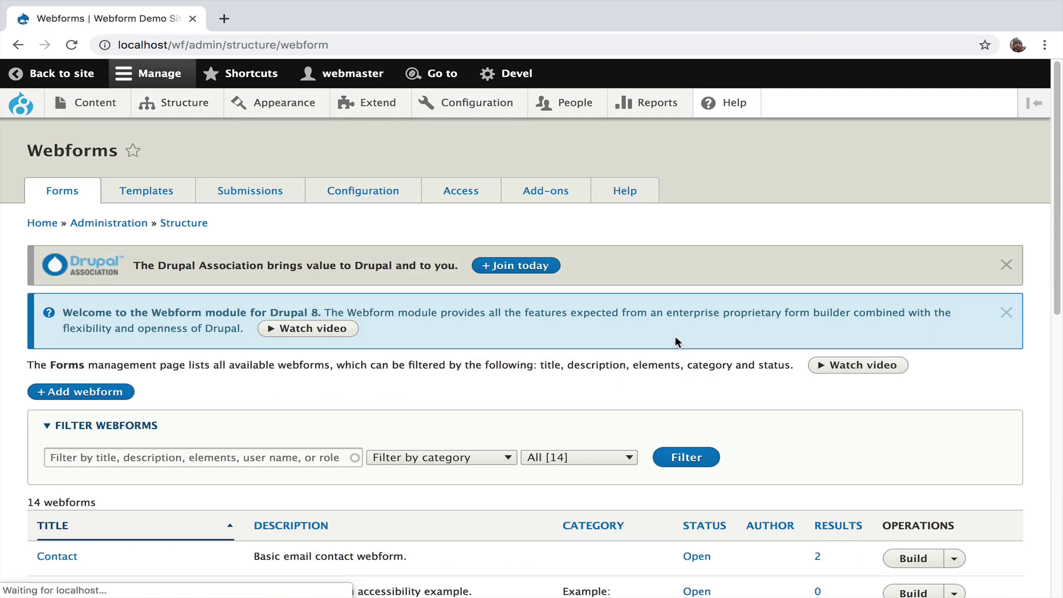
pyautogui.click(818, 557)
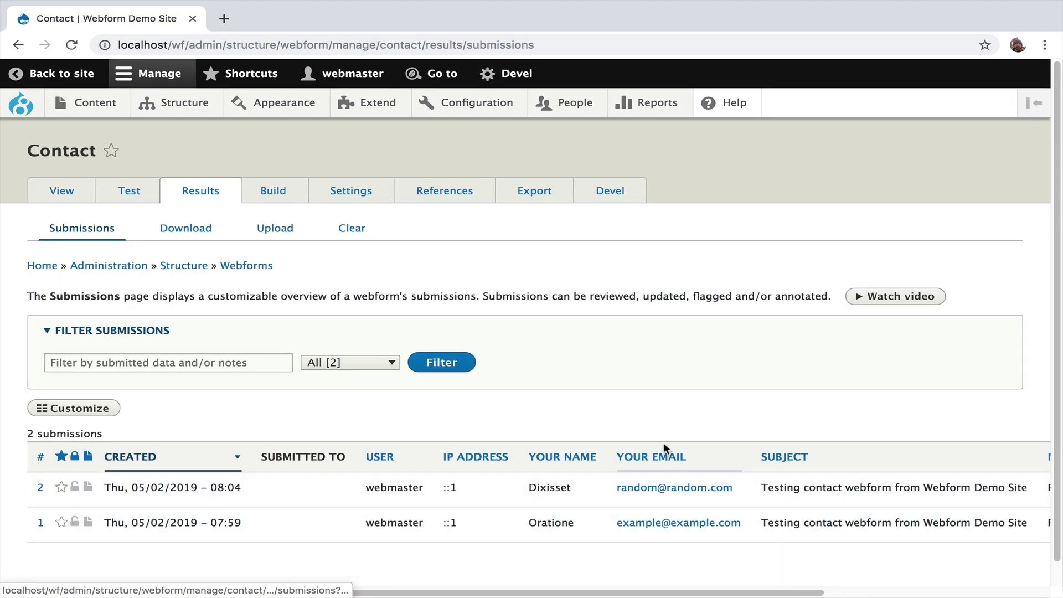
pyautogui.scroll(-1, 625, 368)
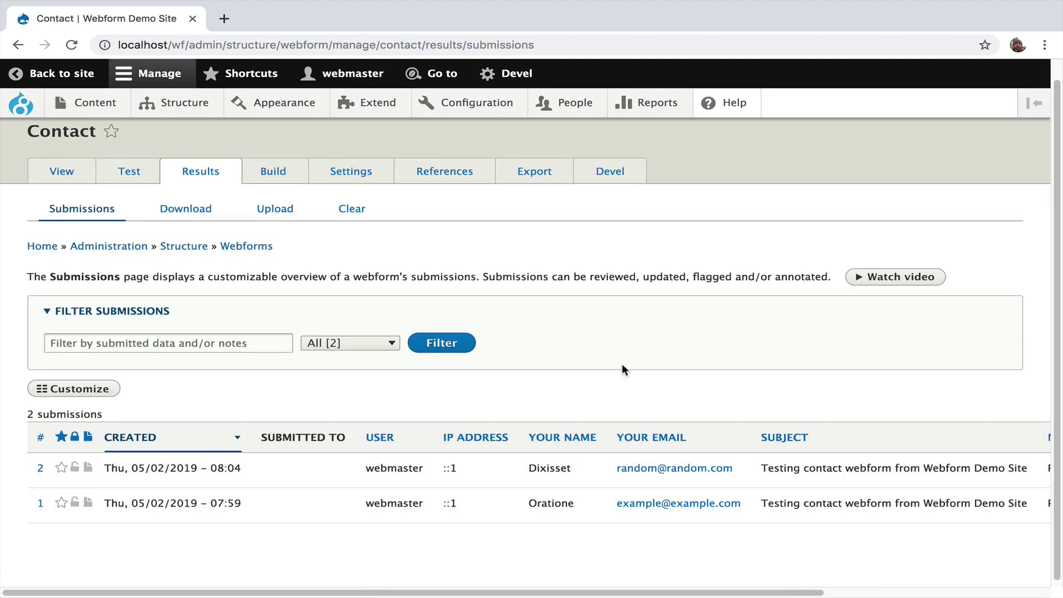
pyautogui.click(261, 481)
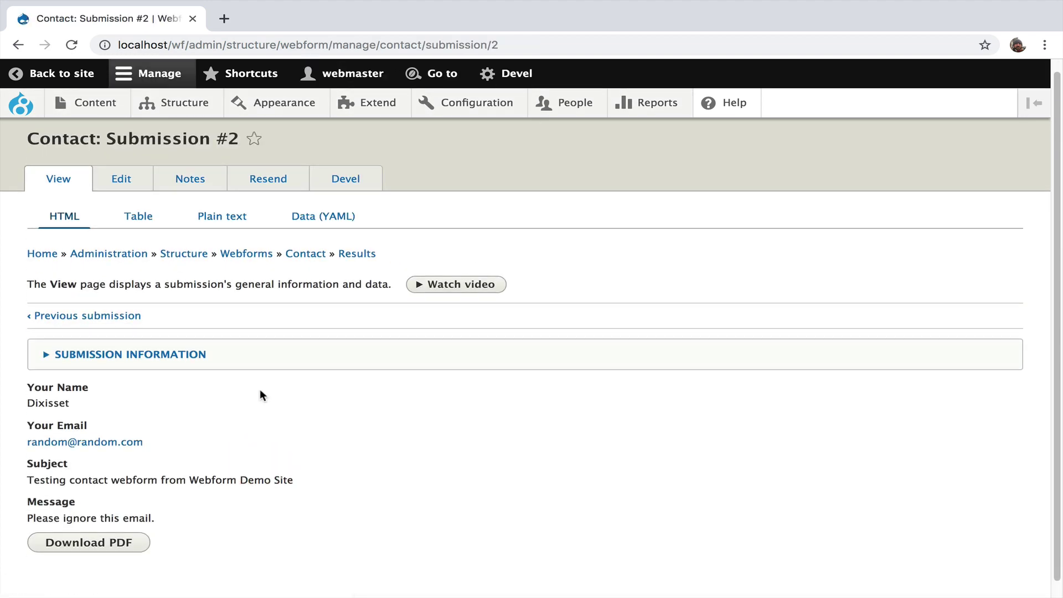
# - Generate submission #2's PDF, then switch to Table layout and generate its PDF again
pyautogui.click(126, 549)
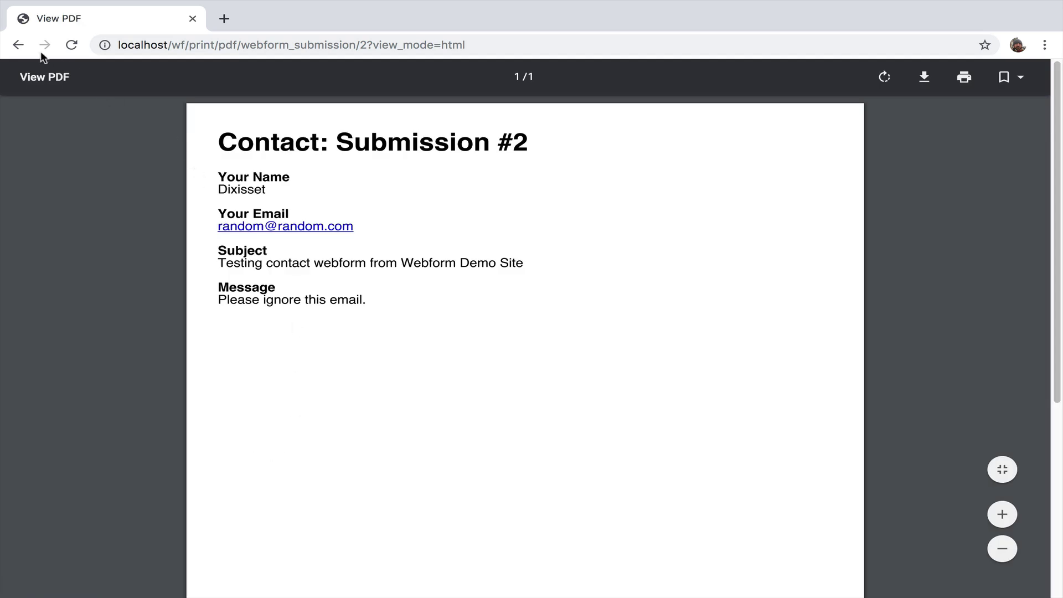
pyautogui.click(19, 44)
pyautogui.click(143, 212)
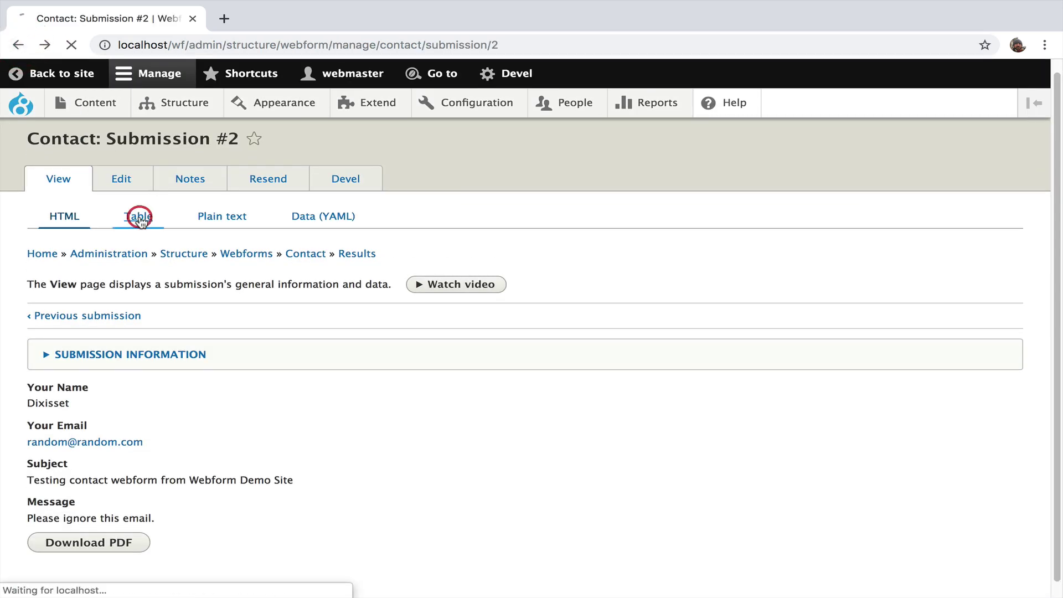
pyautogui.click(128, 532)
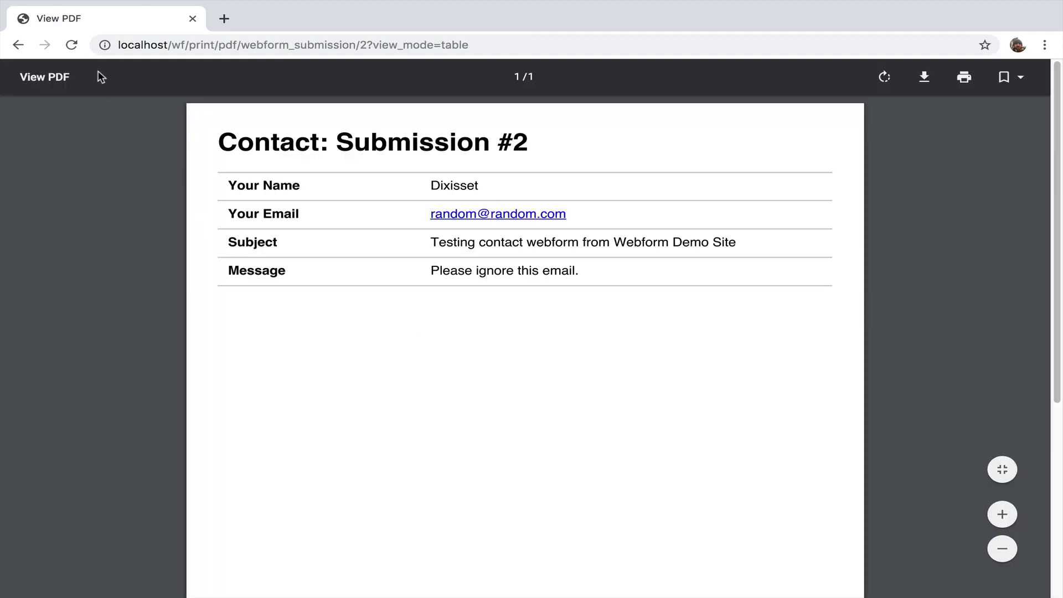
pyautogui.click(19, 45)
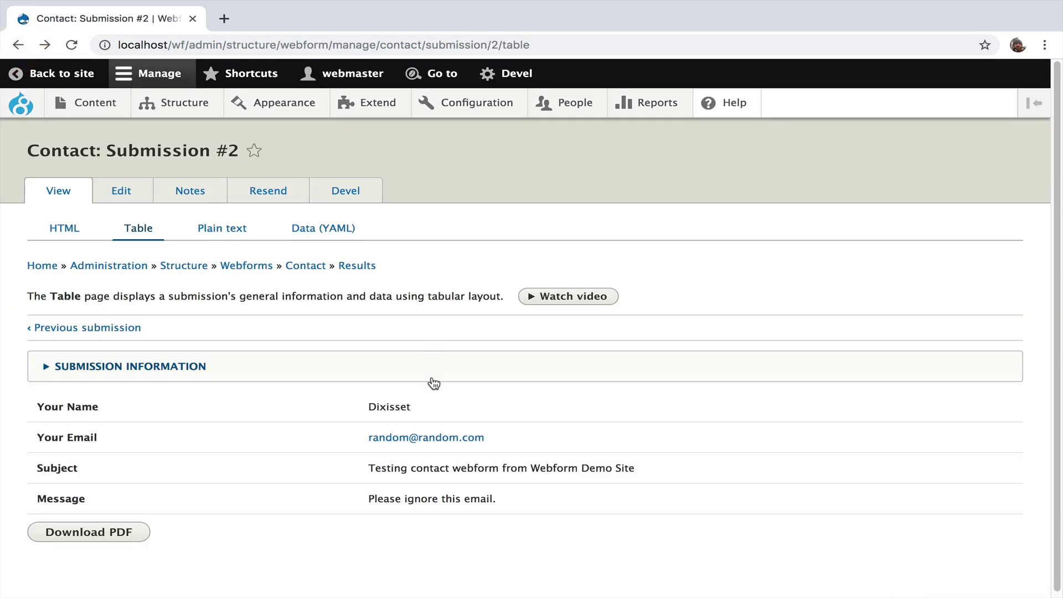
# - Export the Contact submissions as PDF documents, downloading the contact (3).tar.gz archive
pyautogui.click(356, 269)
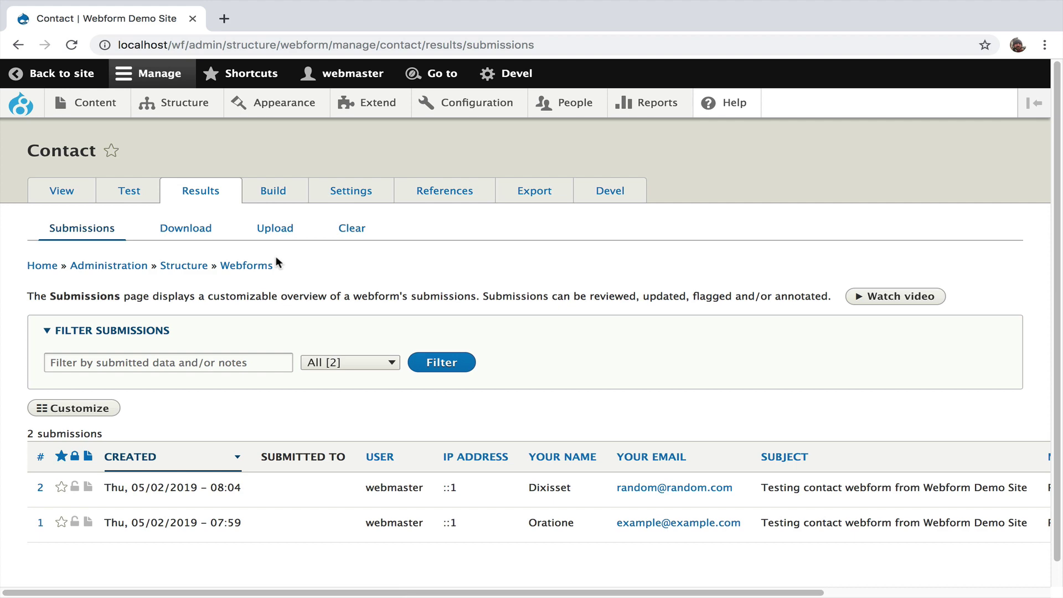
pyautogui.click(205, 233)
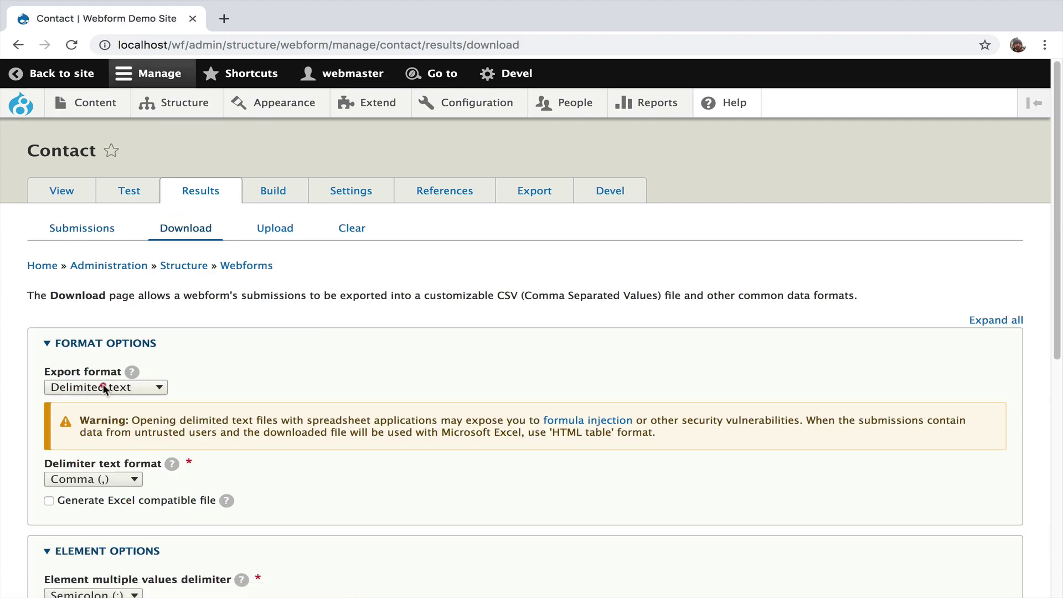
pyautogui.click(103, 385)
pyautogui.click(100, 427)
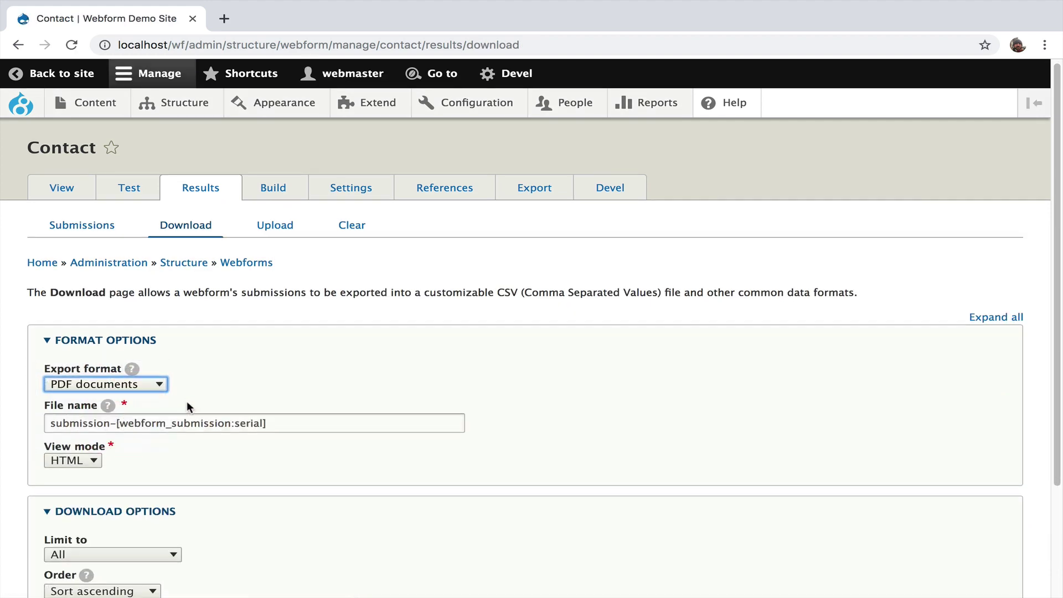
pyautogui.scroll(-3, 188, 405)
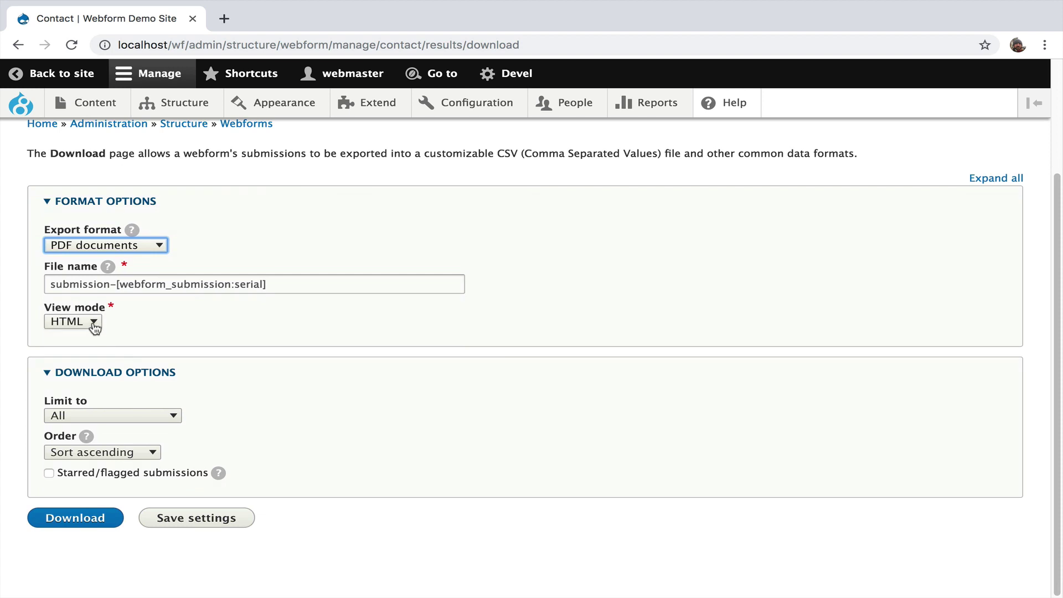
pyautogui.click(85, 520)
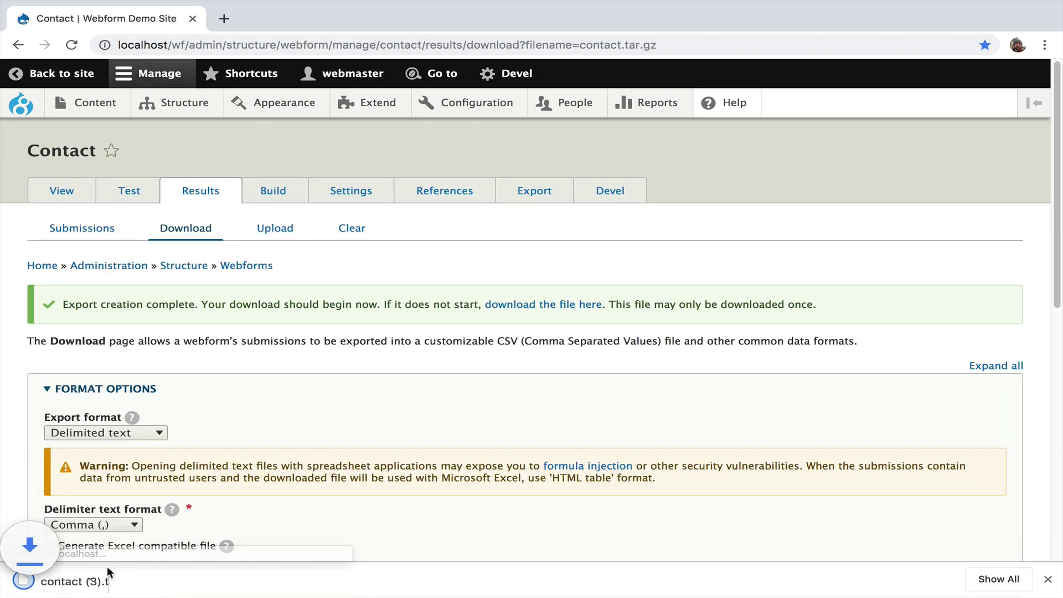
# - Close the browser's download bar, leaving the Contact export-complete message visible
pyautogui.click(1048, 580)
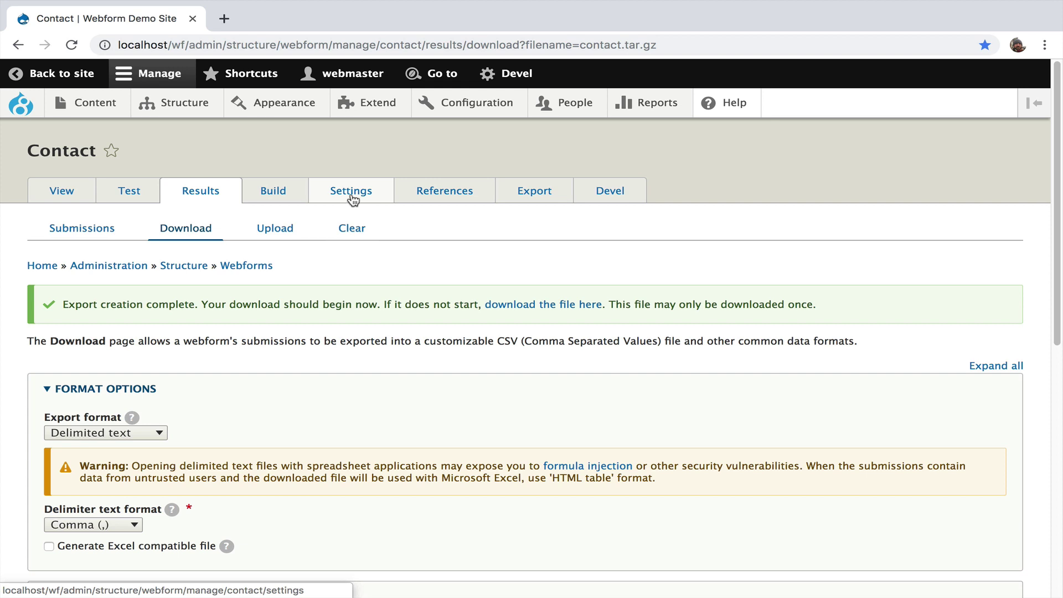
# - Filter the Contact form's new-element picker by 'Attach' to list the Attachment PDF type
pyautogui.click(288, 193)
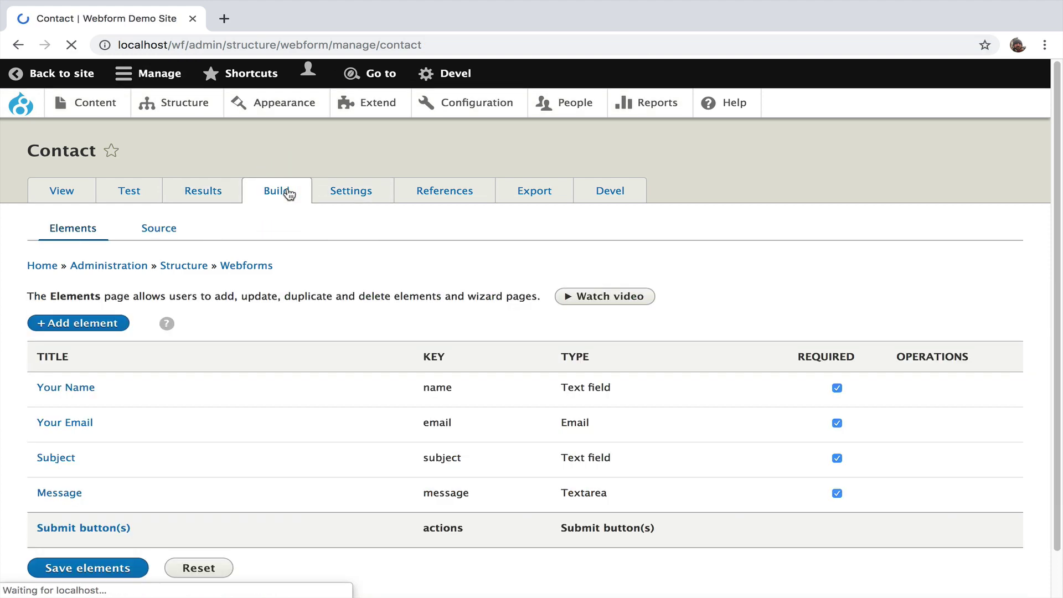
pyautogui.click(83, 325)
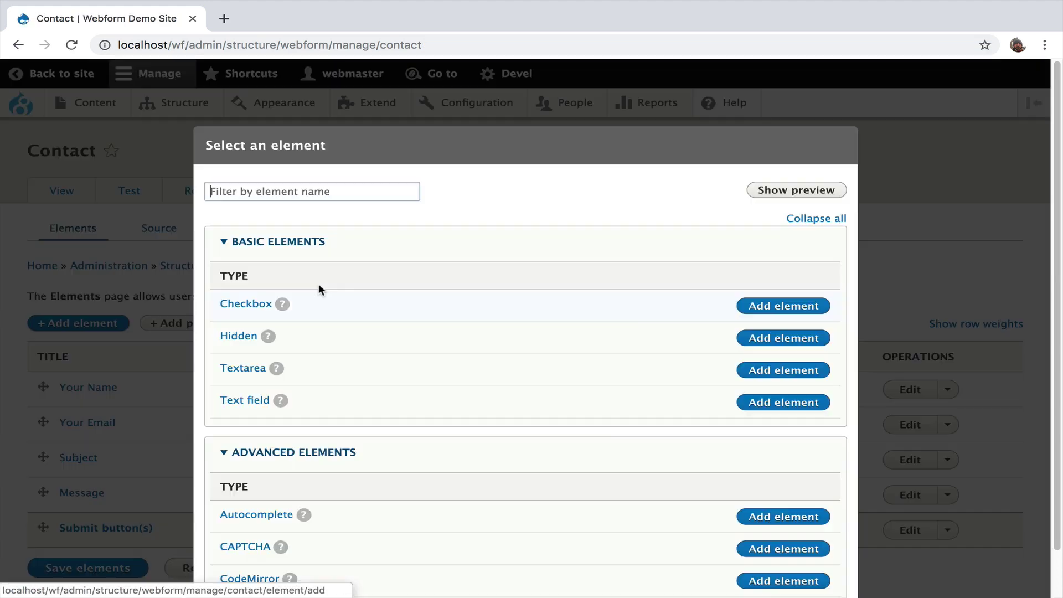
pyautogui.click(360, 195)
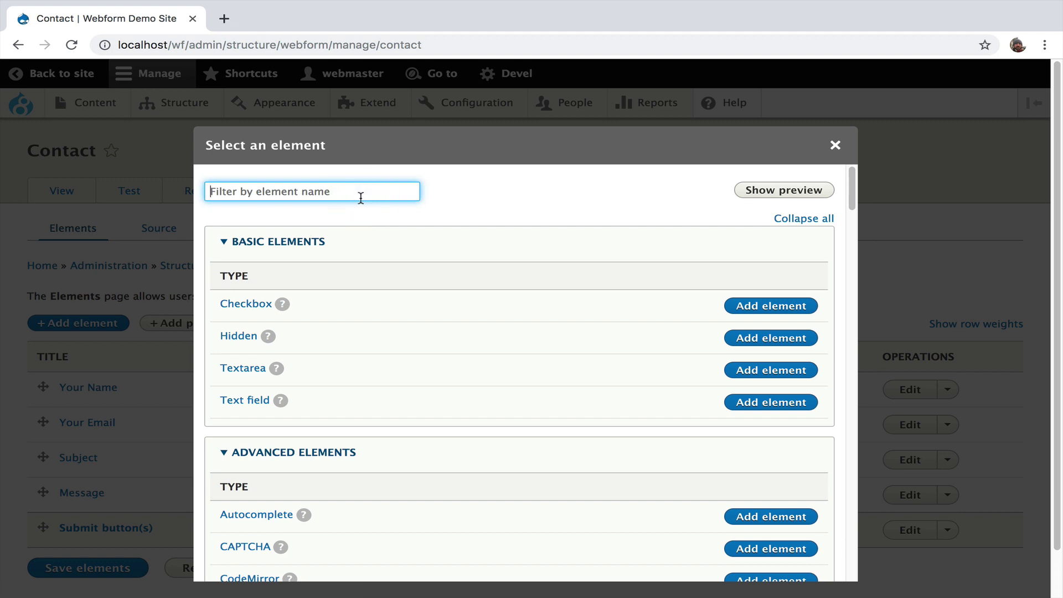
pyautogui.write('Attach')
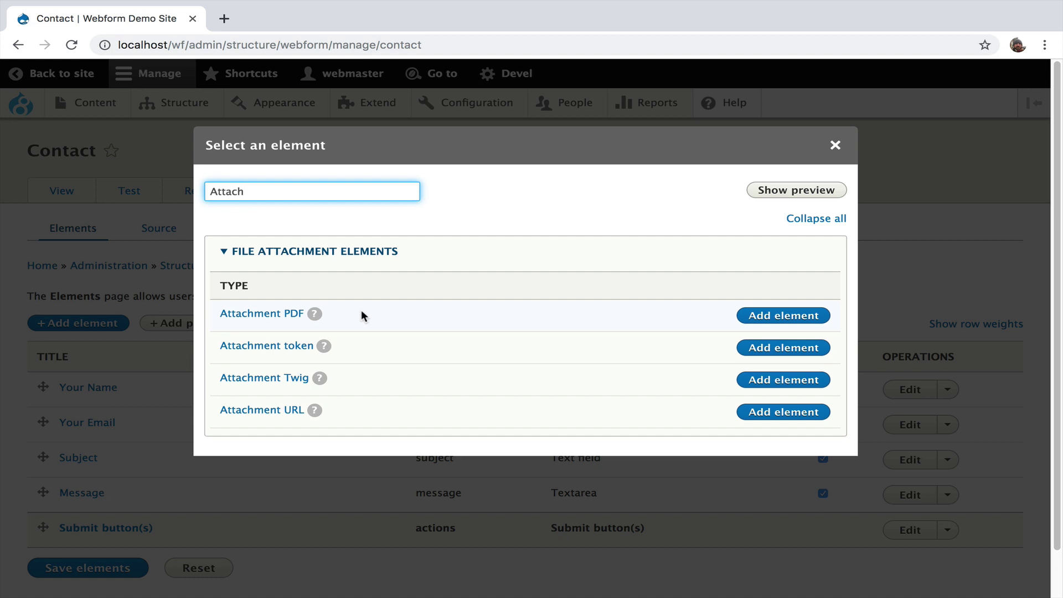
# - Add an Attachment PDF element titled 'PDF' with file name contact.pdf and Table view mode
pyautogui.click(282, 313)
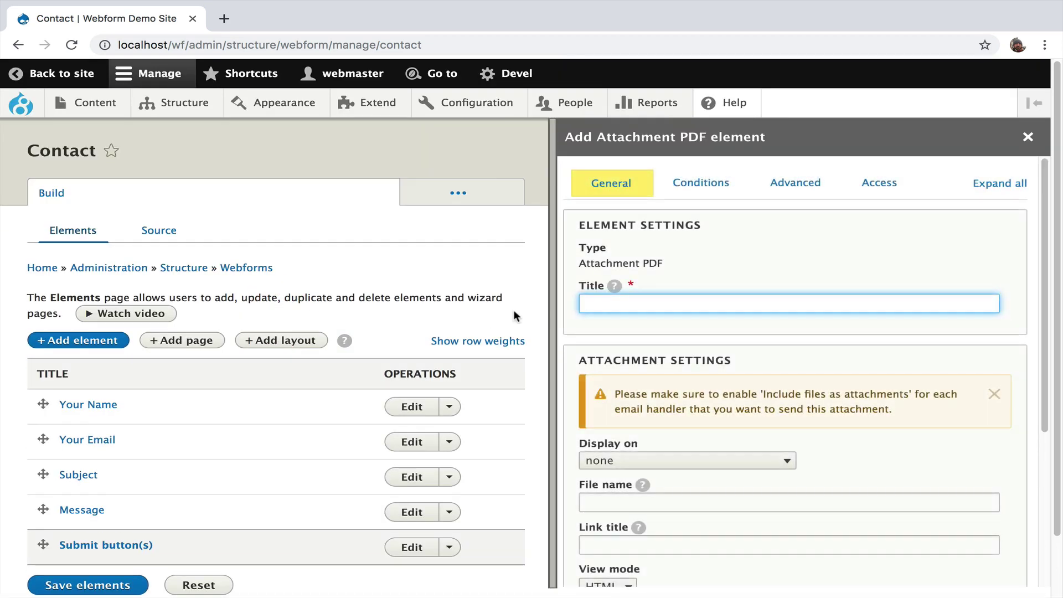
pyautogui.write('PDF')
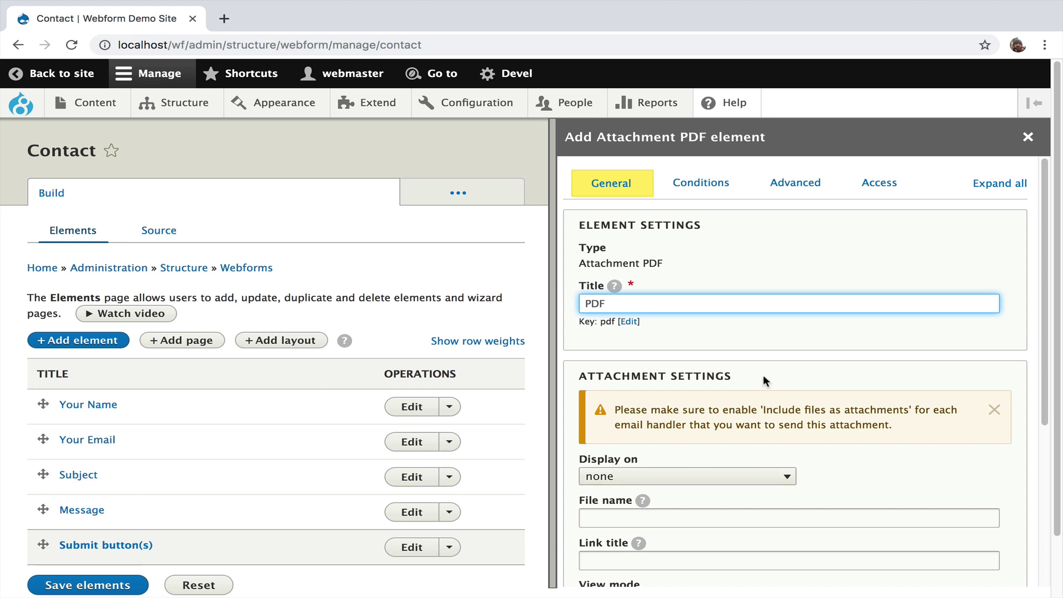
pyautogui.scroll(-3, 743, 349)
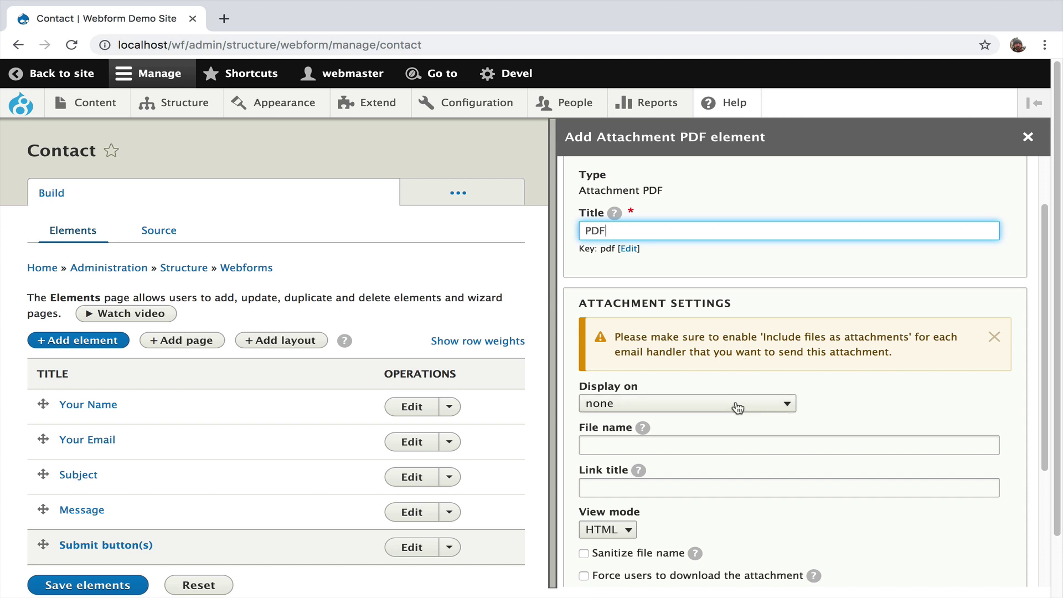
pyautogui.click(706, 444)
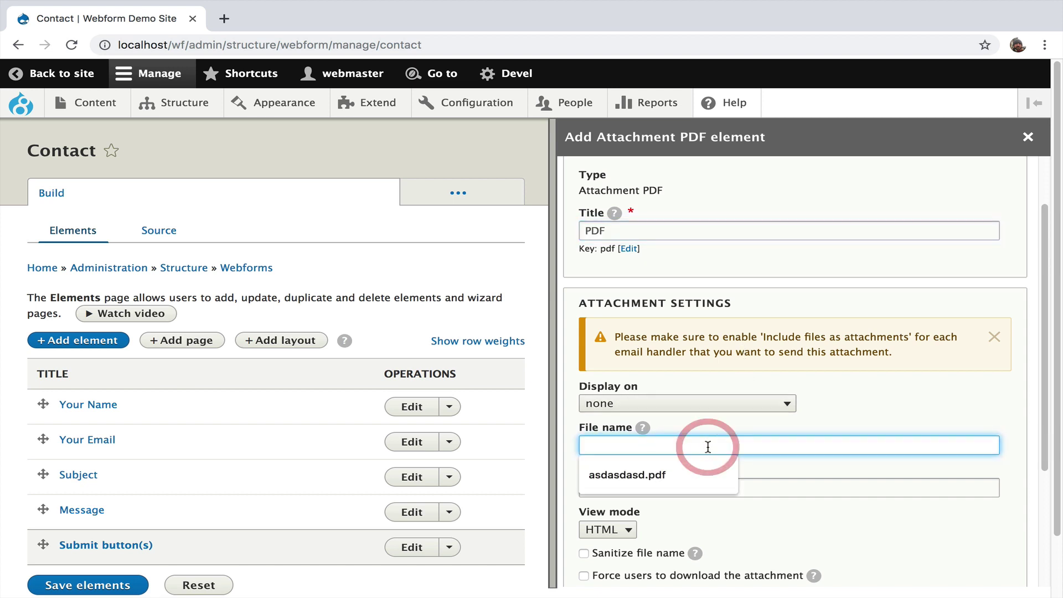
pyautogui.write('contact.')
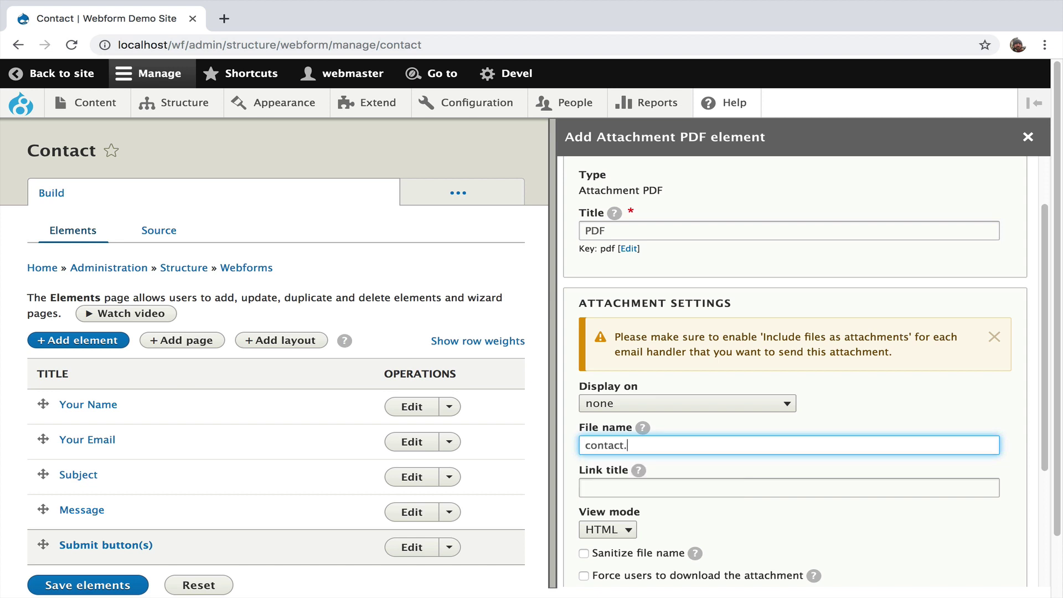
pyautogui.write('pdf')
pyautogui.scroll(-1, 740, 392)
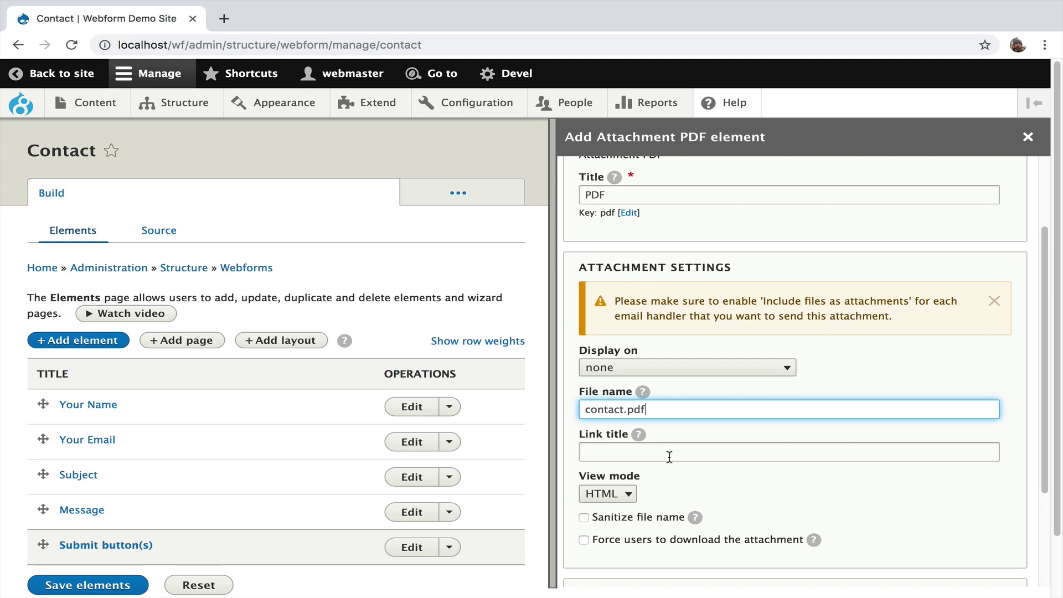
pyautogui.click(615, 495)
pyautogui.click(606, 504)
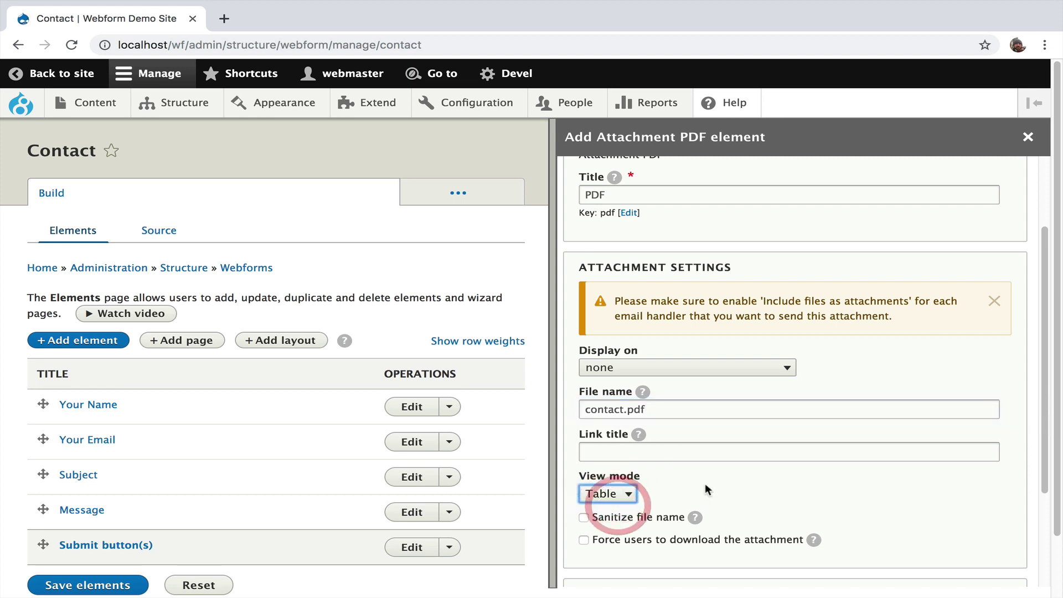
pyautogui.scroll(-2, 692, 480)
pyautogui.scroll(-1, 692, 477)
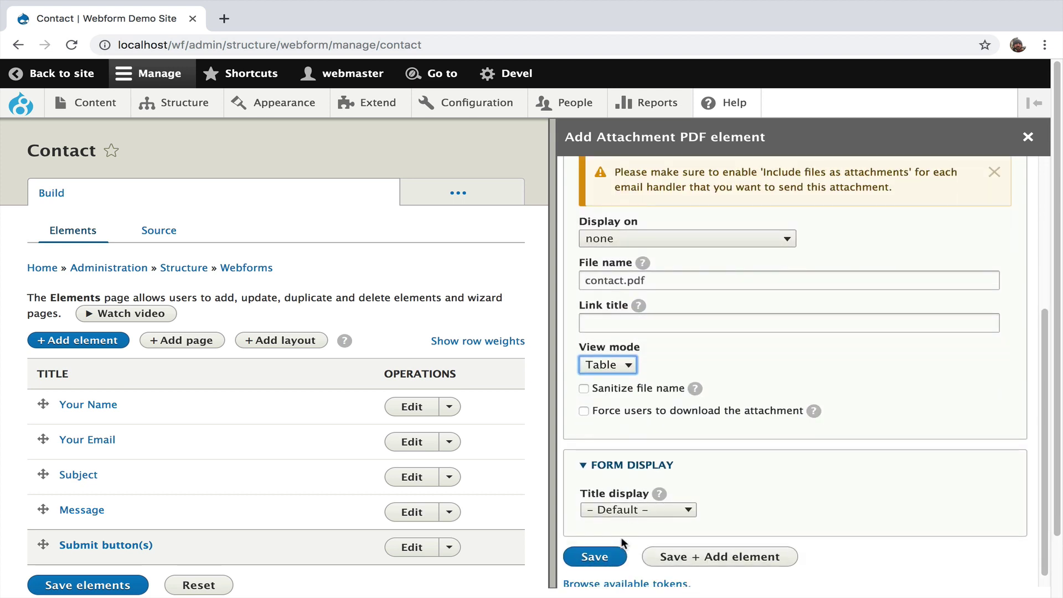
pyautogui.click(595, 557)
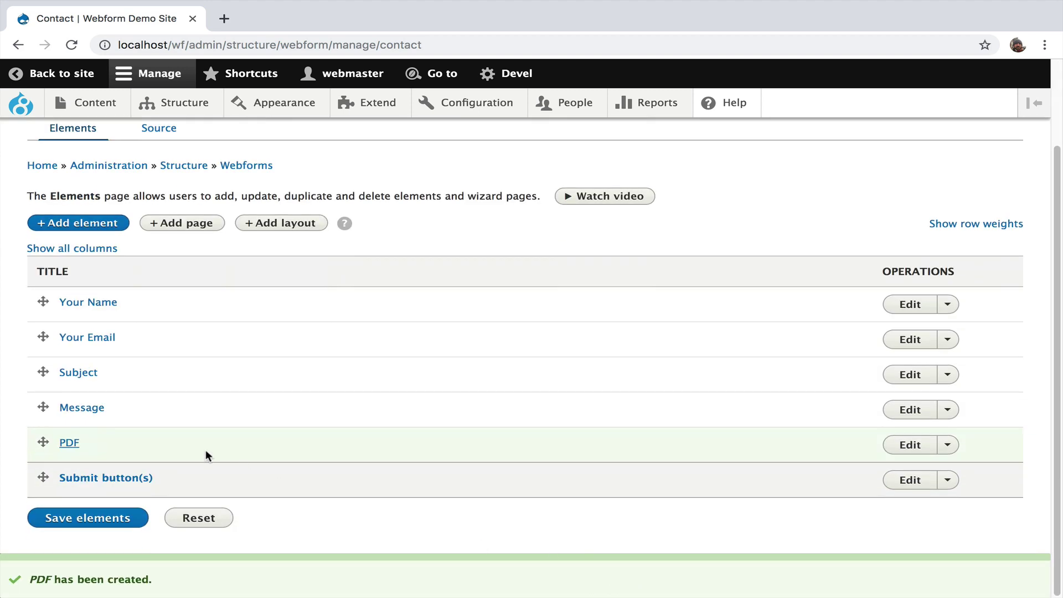
# - Open submission 2's contact.pdf from the results' PDF column, then view that submission's details
pyautogui.scroll(2, 109, 387)
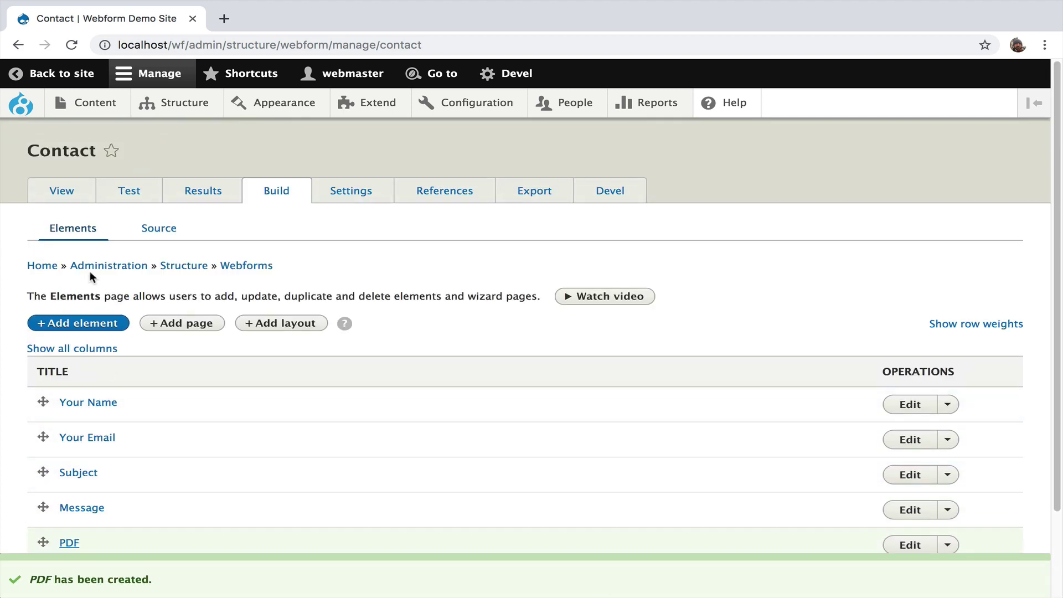
pyautogui.click(65, 195)
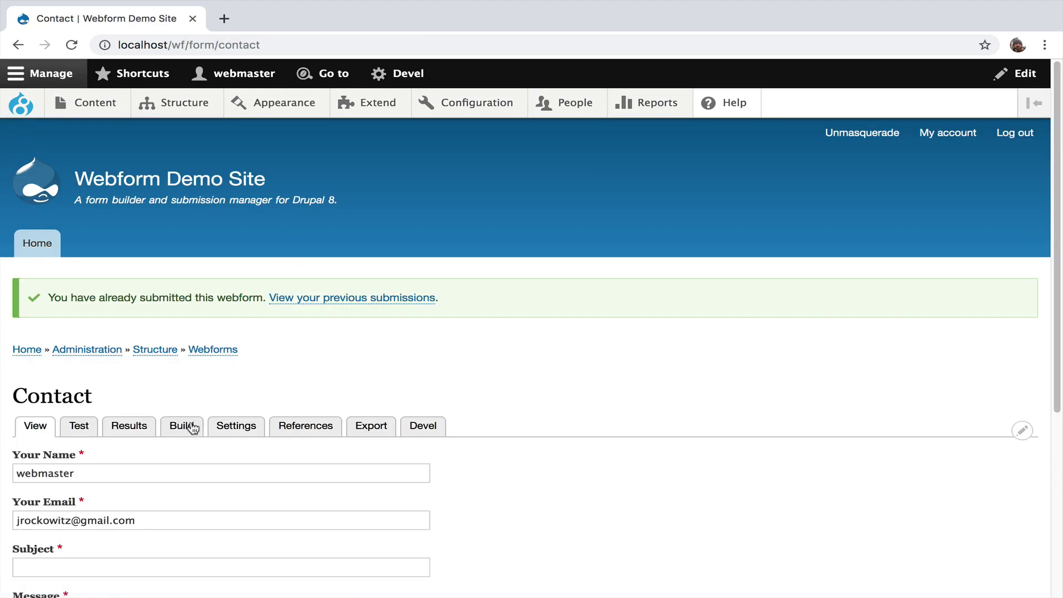
pyautogui.click(133, 426)
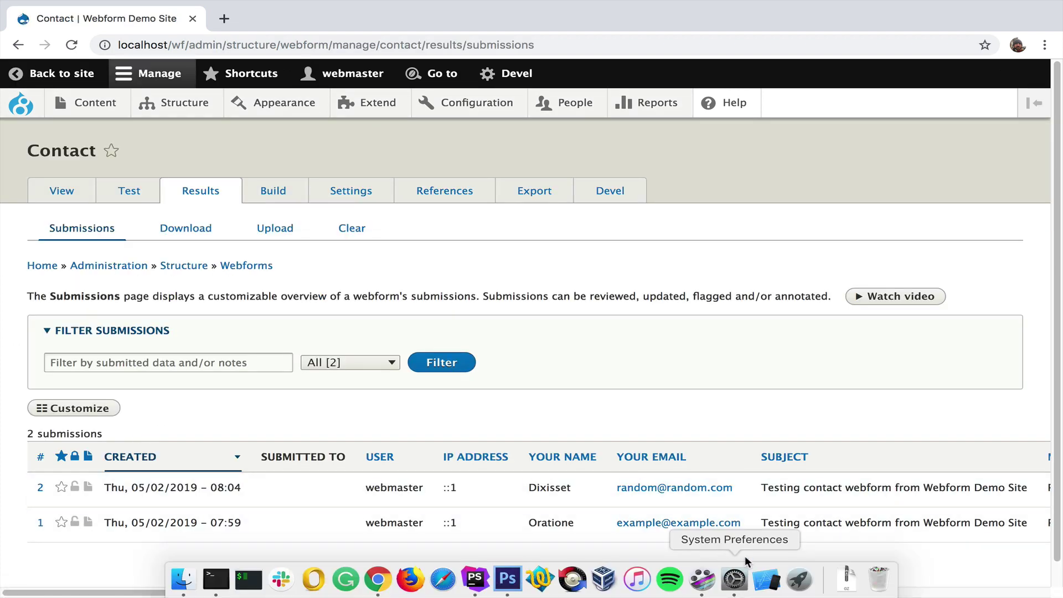
pyautogui.moveTo(743, 591); pyautogui.dragTo(1012, 591)
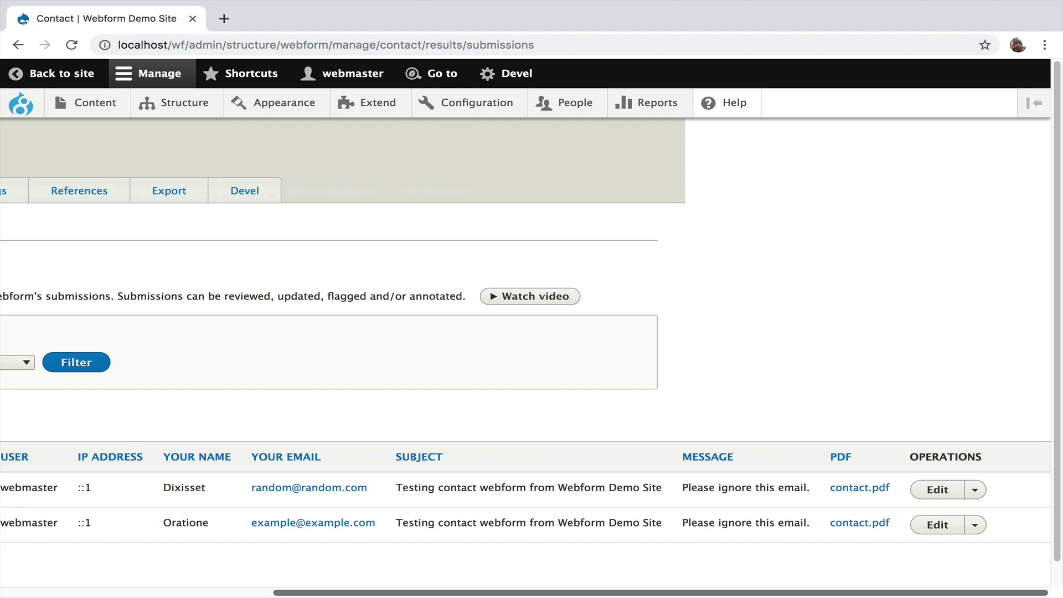
pyautogui.click(865, 495)
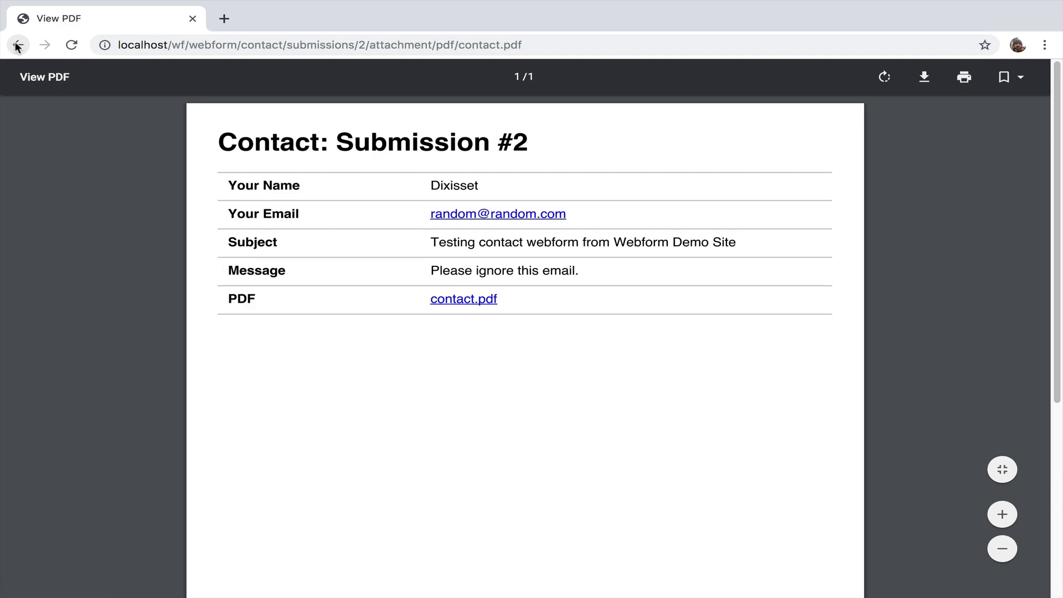
pyautogui.click(17, 45)
pyautogui.click(516, 495)
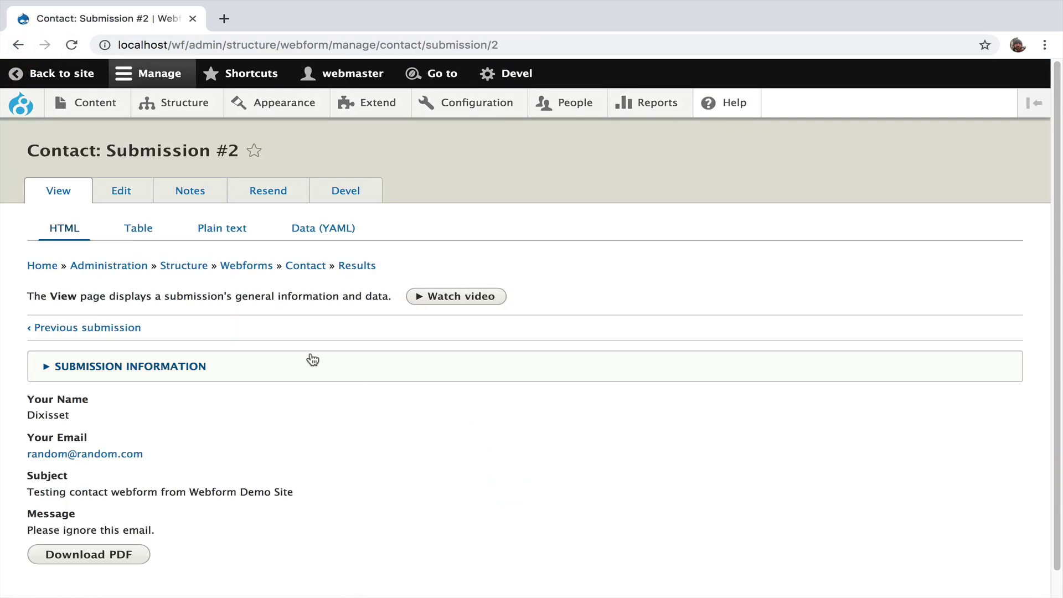
pyautogui.click(21, 49)
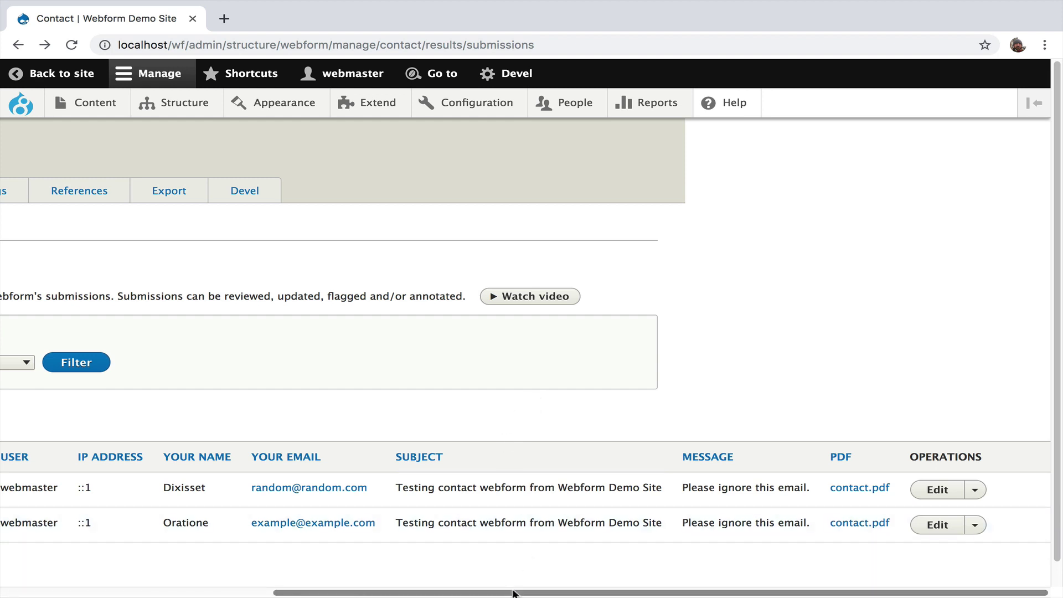
pyautogui.moveTo(513, 593); pyautogui.dragTo(210, 593)
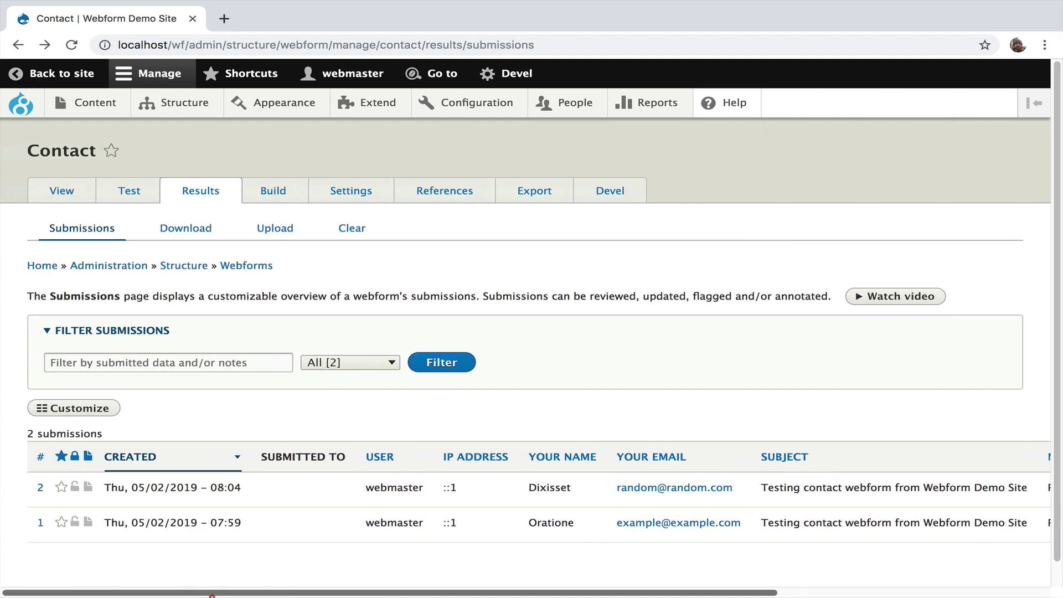
# - Enable debugging in the Email notification handler's Advanced settings and save the handler
pyautogui.click(348, 193)
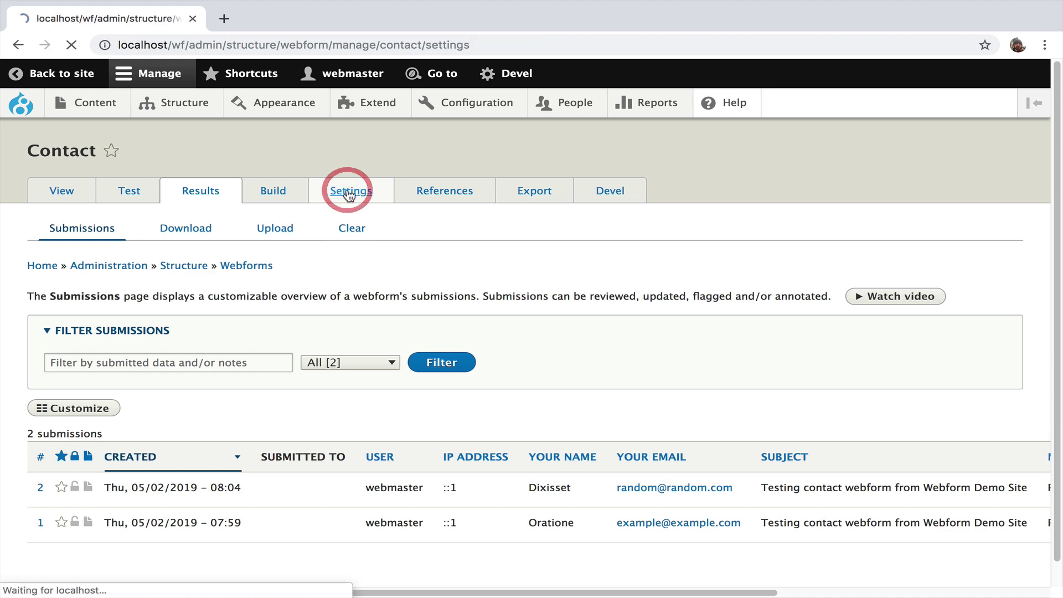
pyautogui.click(486, 229)
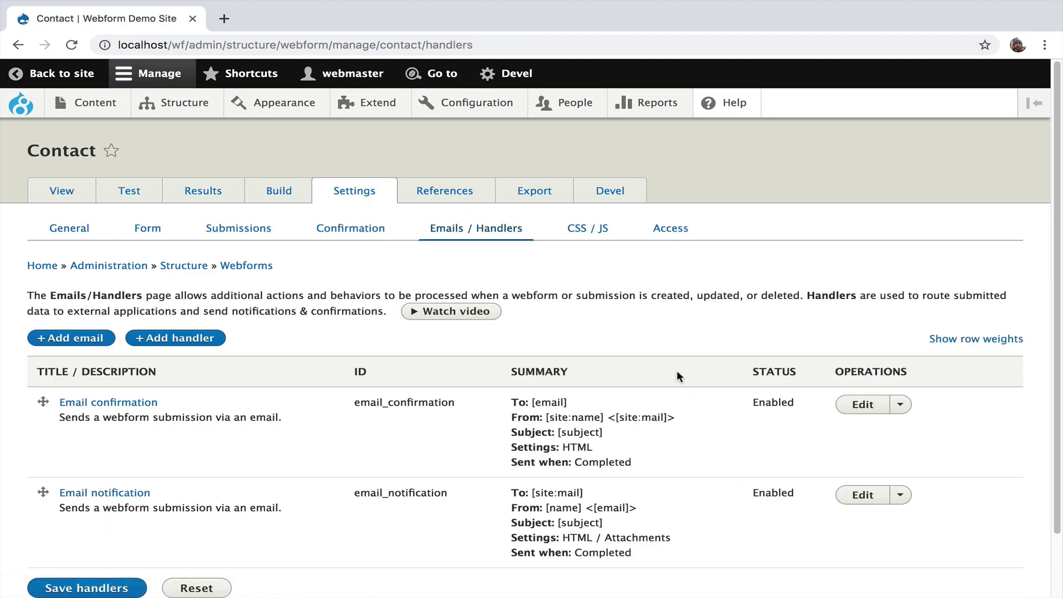
pyautogui.click(863, 494)
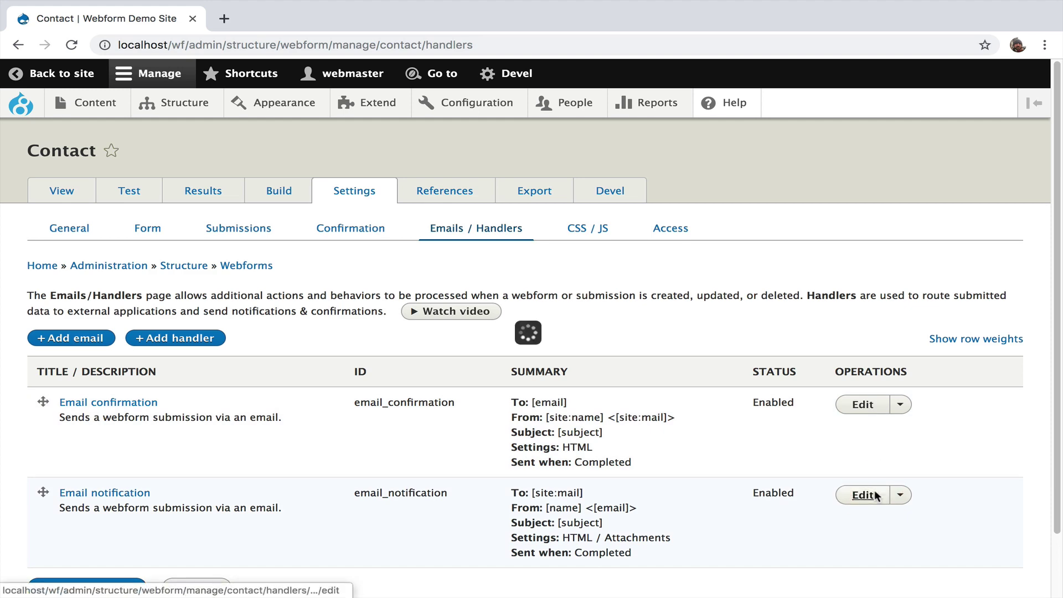
pyautogui.scroll(-15, 777, 367)
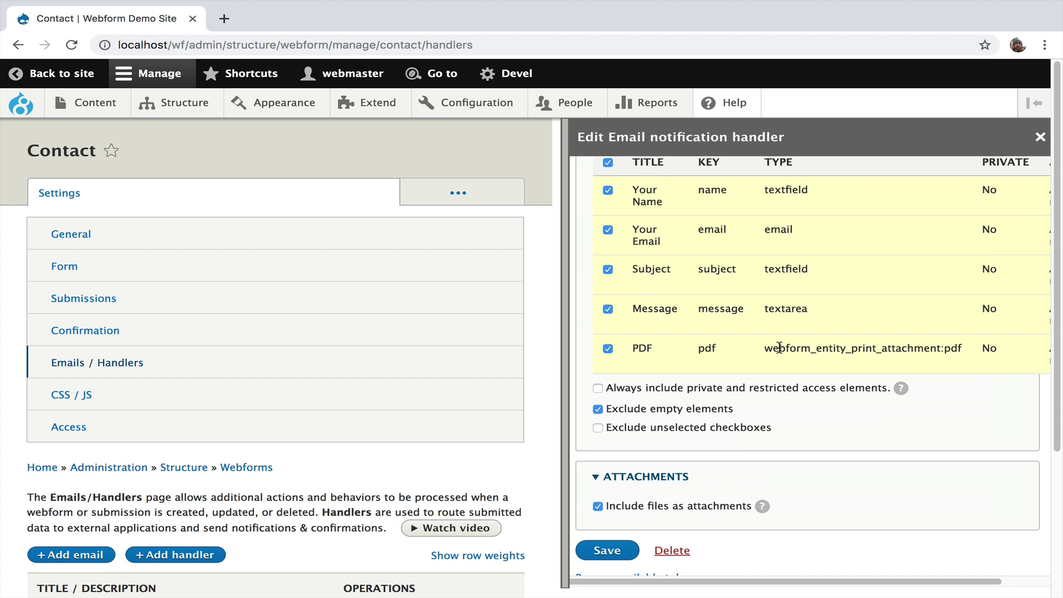
pyautogui.scroll(15, 767, 367)
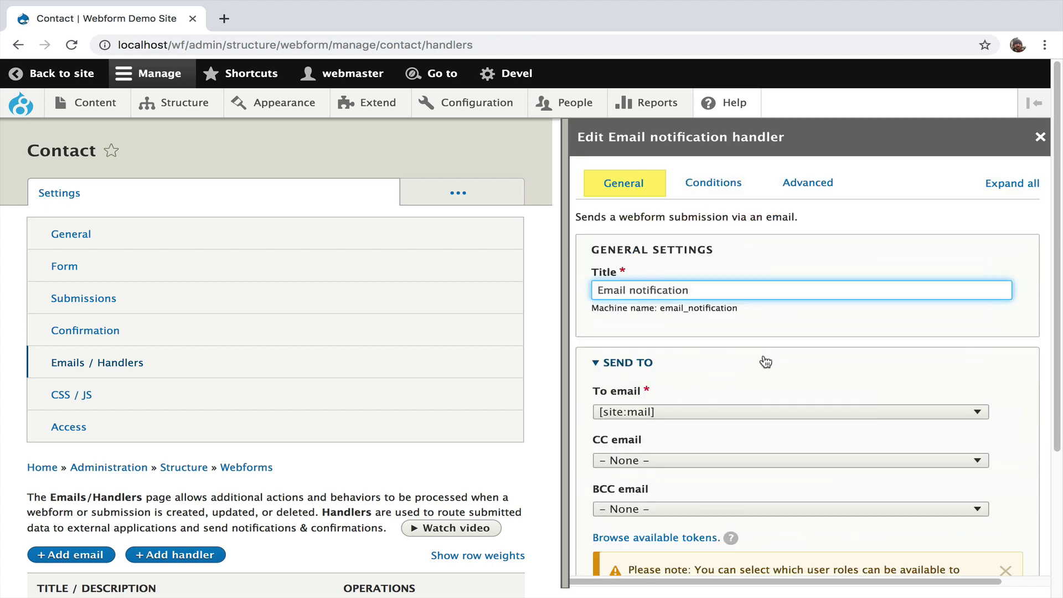
pyautogui.click(807, 185)
pyautogui.scroll(-5, 786, 373)
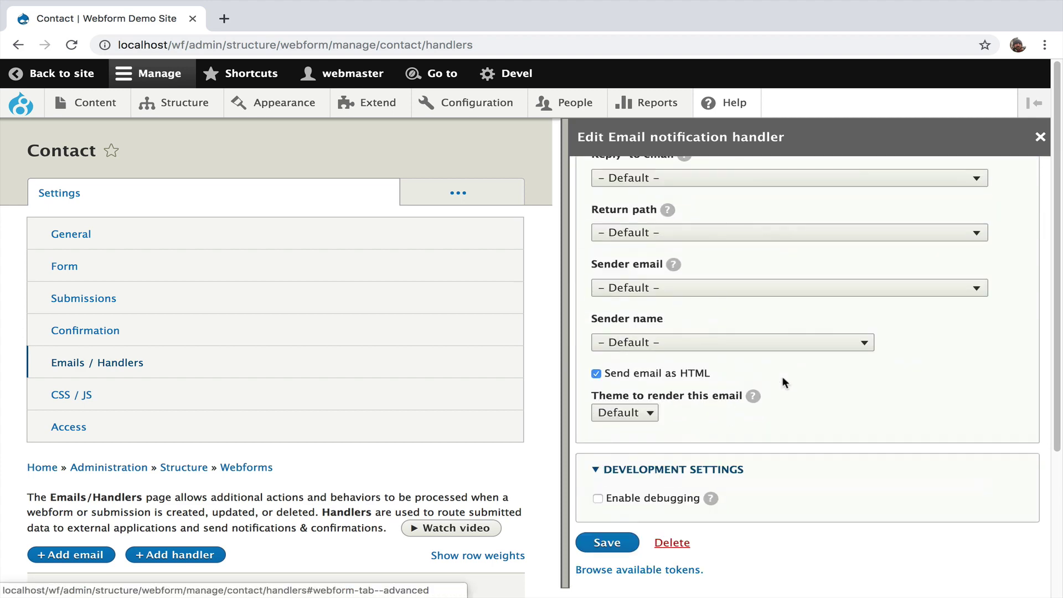
pyautogui.click(691, 501)
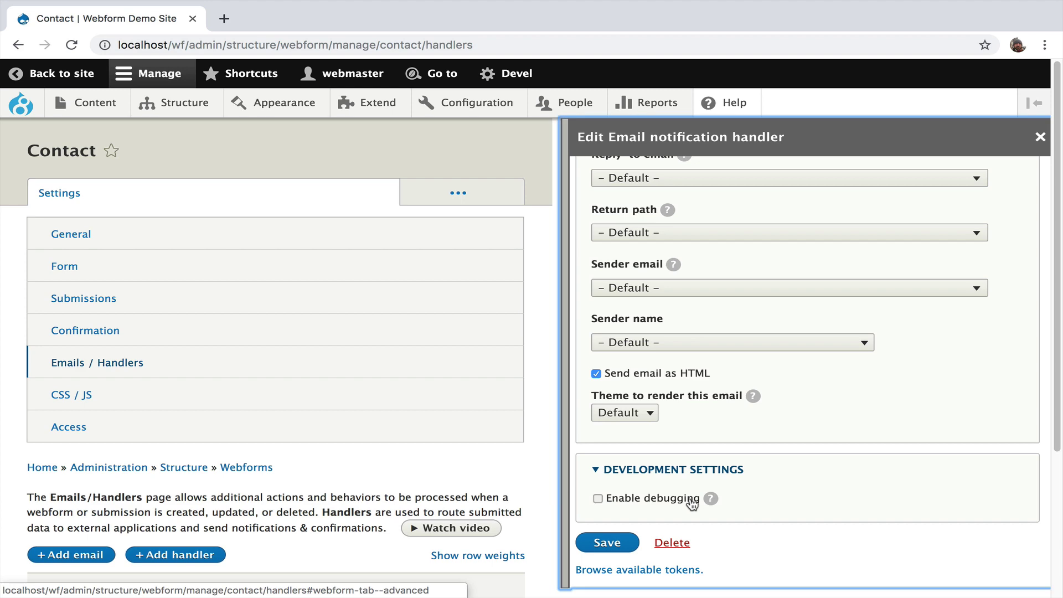
pyautogui.click(628, 545)
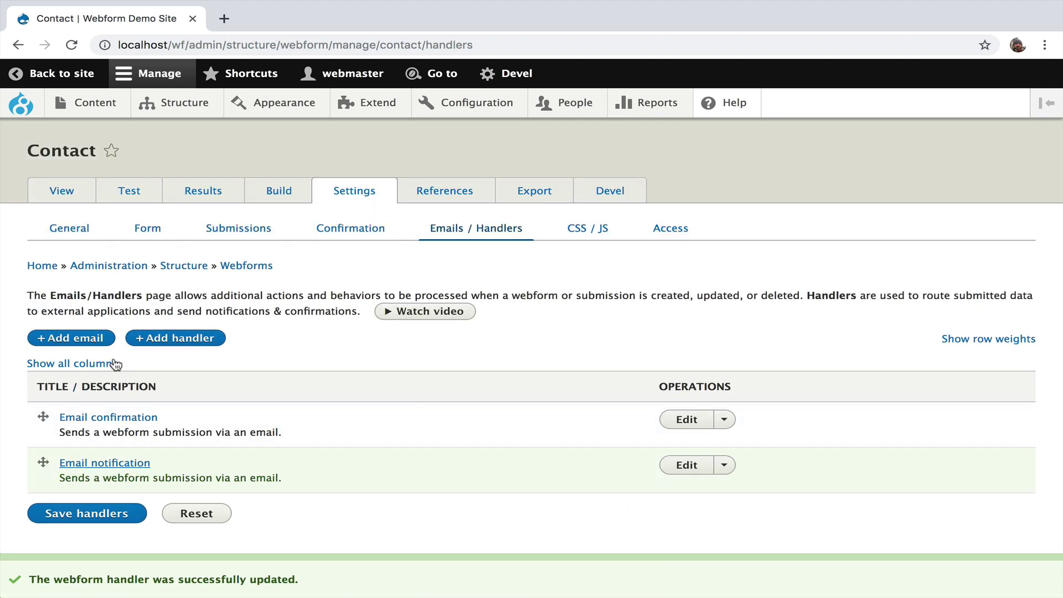
# - Show all handler columns to confirm the summary reads Debugging is enabled, HTML / Attachments
pyautogui.click(116, 365)
pyautogui.scroll(-3, 591, 449)
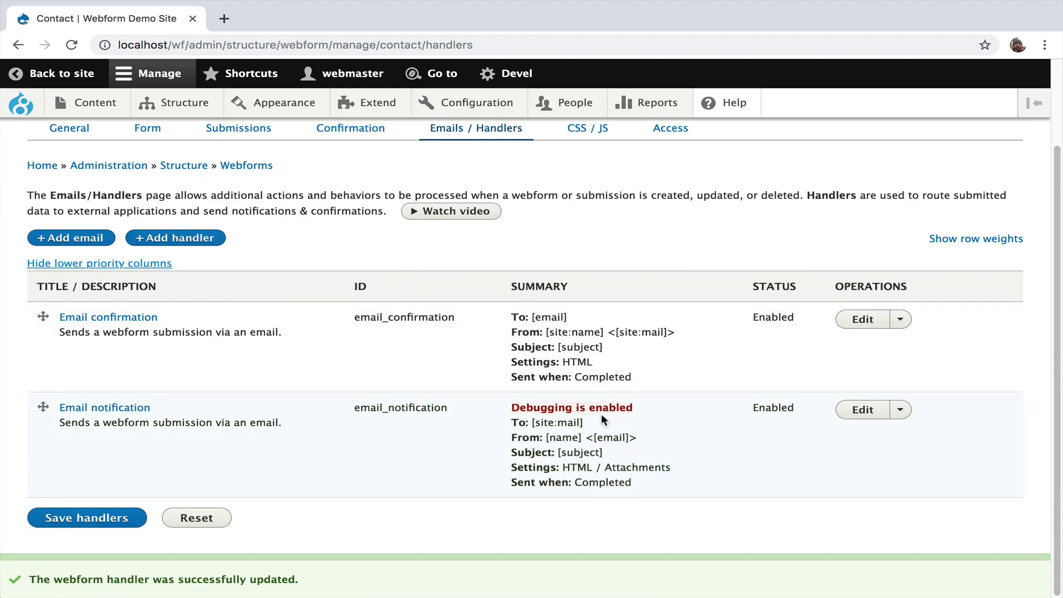
pyautogui.moveTo(602, 468); pyautogui.dragTo(682, 465)
pyautogui.scroll(1, 451, 398)
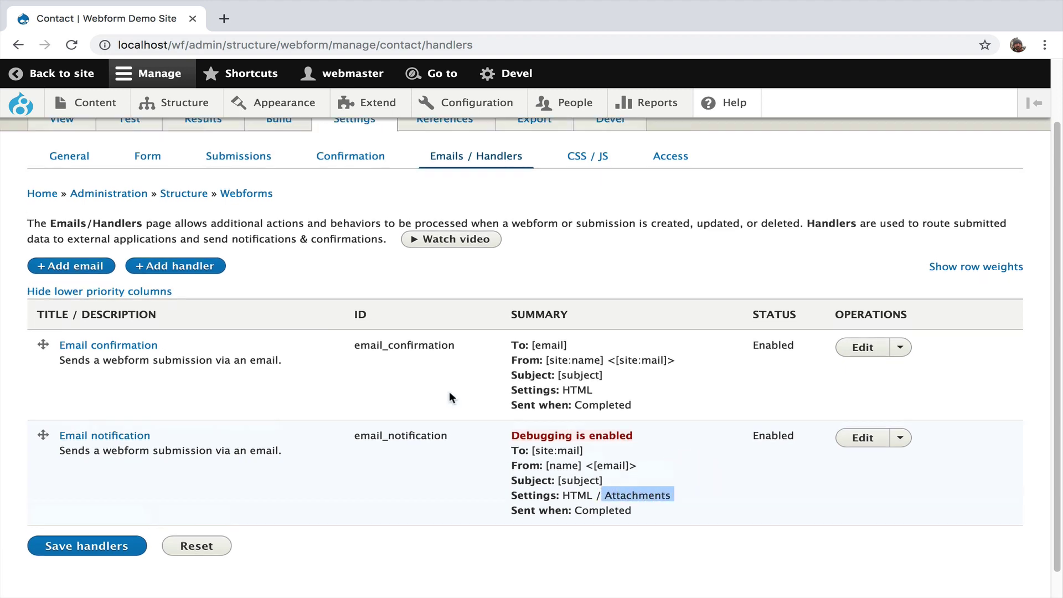
pyautogui.scroll(2, 450, 397)
# - Send a test Contact message and open the debug email's contact.pdf attachment showing Submission #3
pyautogui.click(132, 195)
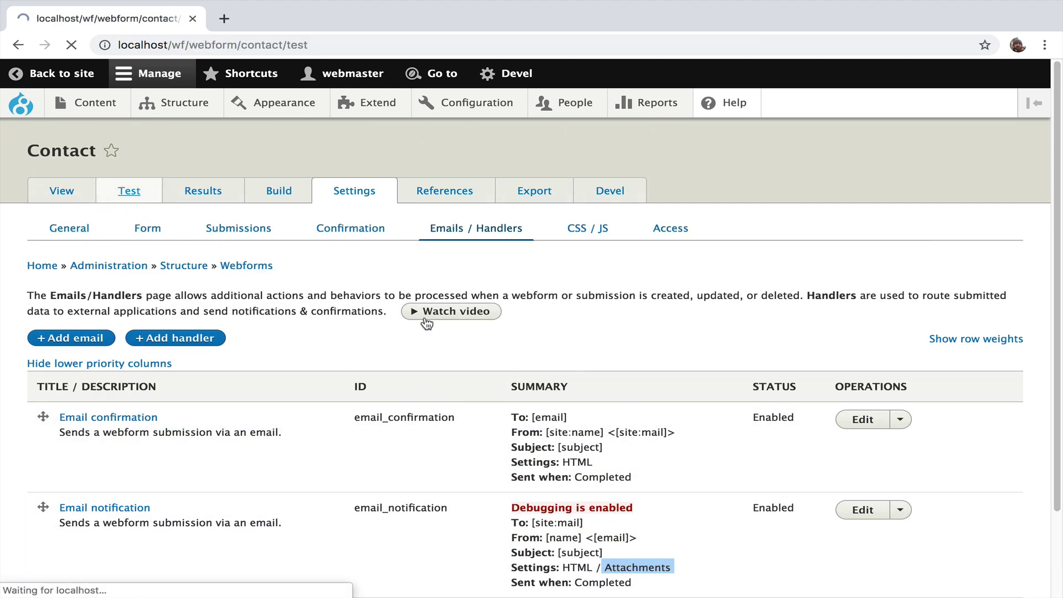
pyautogui.scroll(-7, 456, 349)
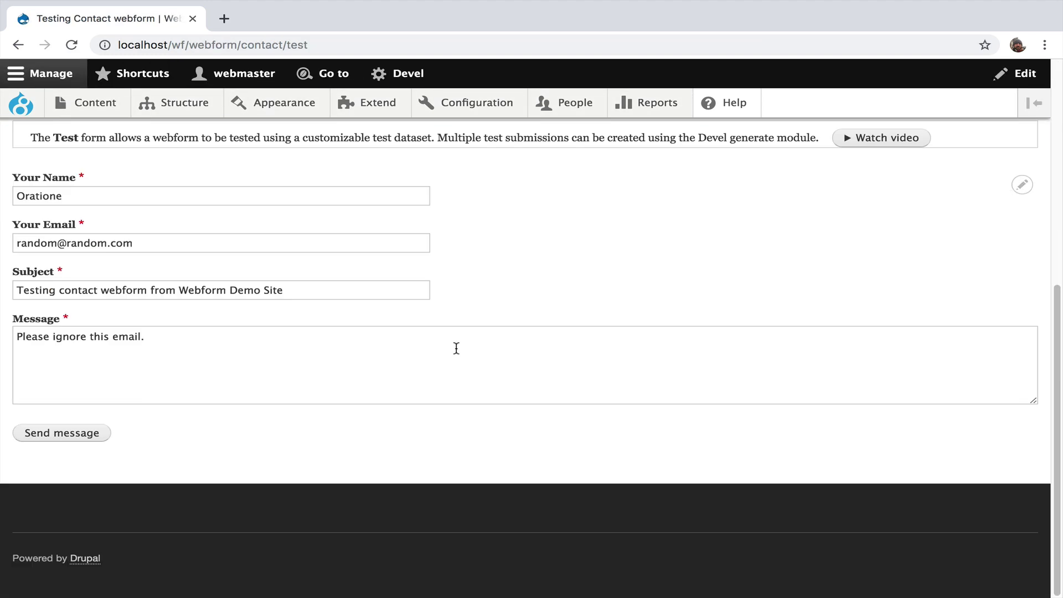
pyautogui.click(99, 434)
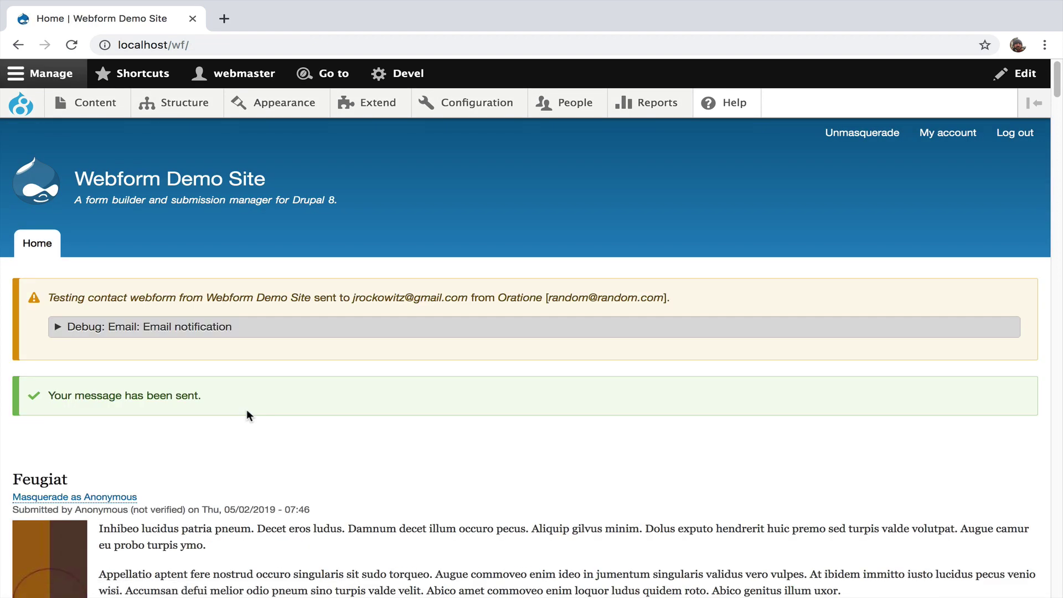
pyautogui.click(315, 329)
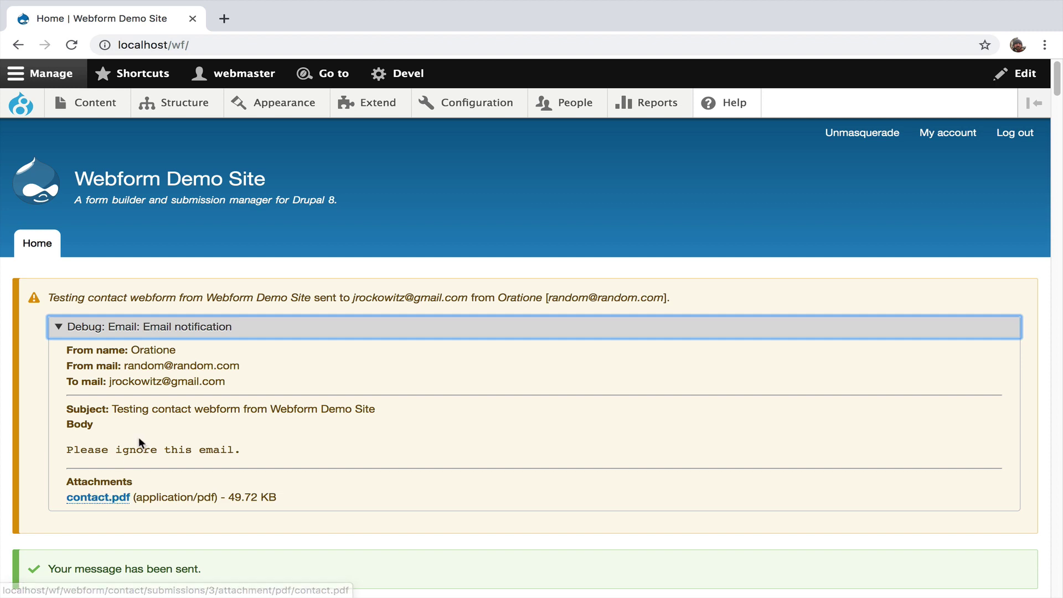
pyautogui.click(109, 498)
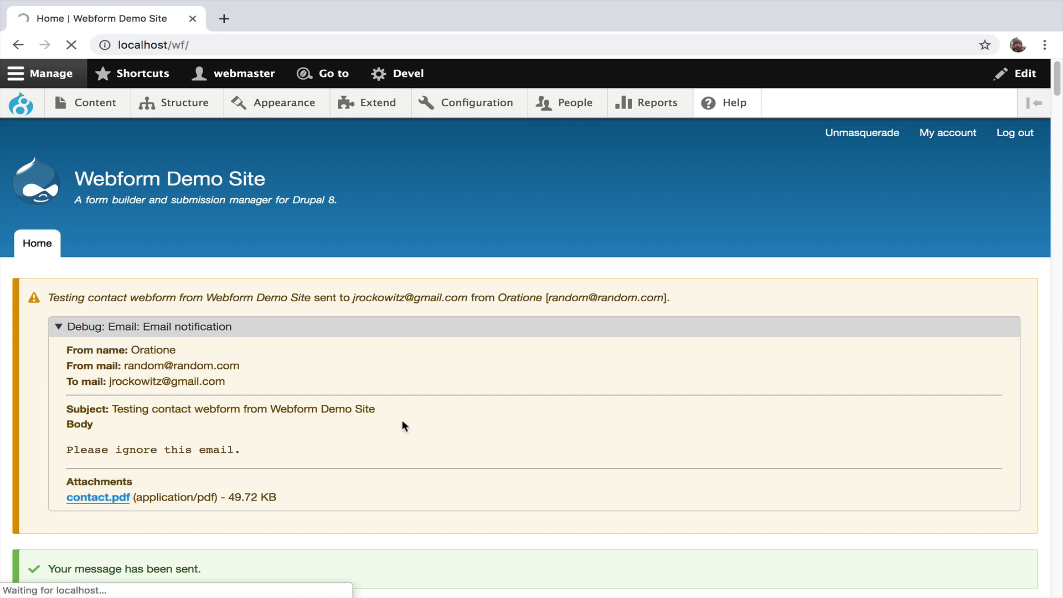